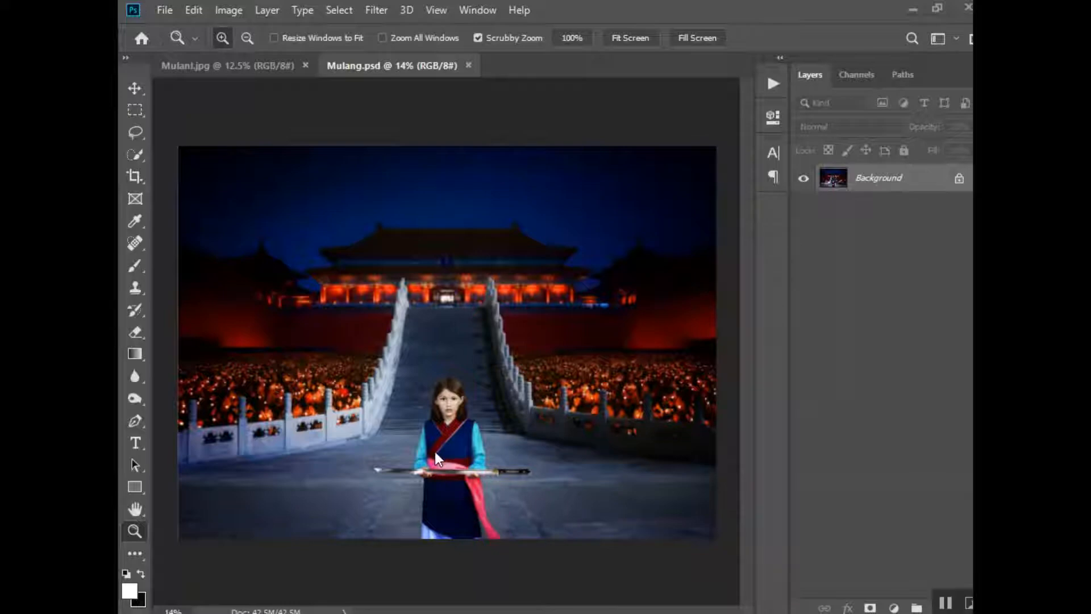
Step: Check the reference image of Mulan and the emperor in the browser, and return to the Mulang.psd composite in Photoshop
{"action": "left_click", "coordinate": [551, 611]}
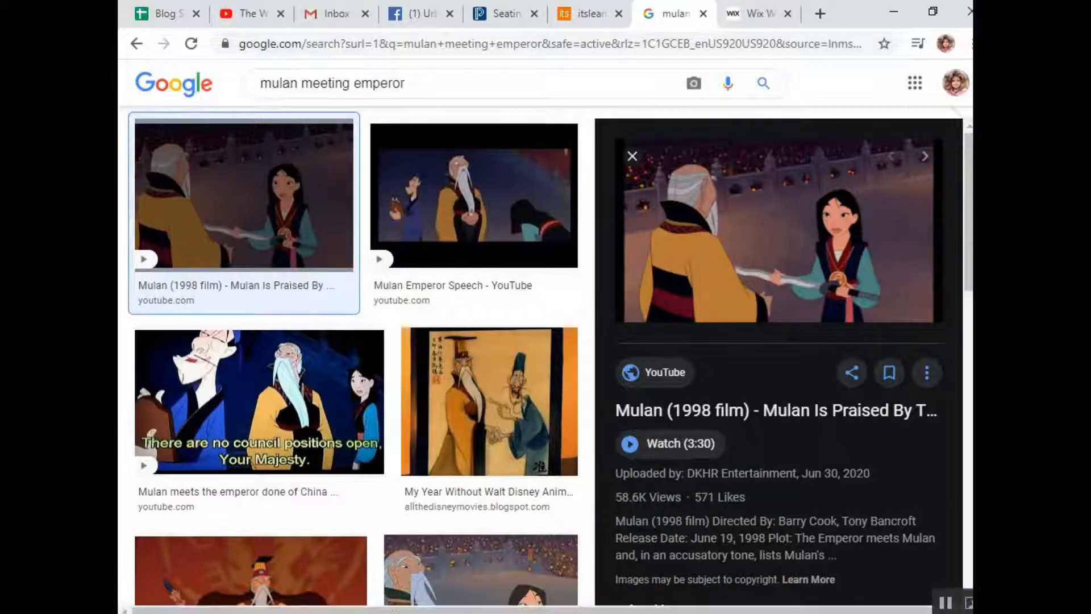
{"action": "mouse_move", "coordinate": [647, 613]}
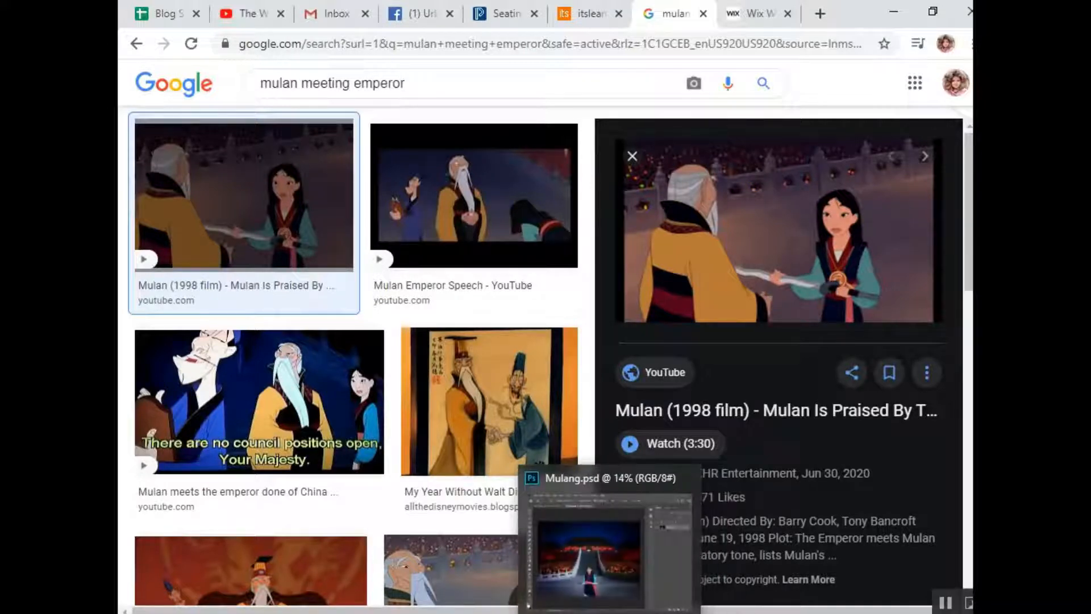
{"action": "left_click", "coordinate": [609, 612]}
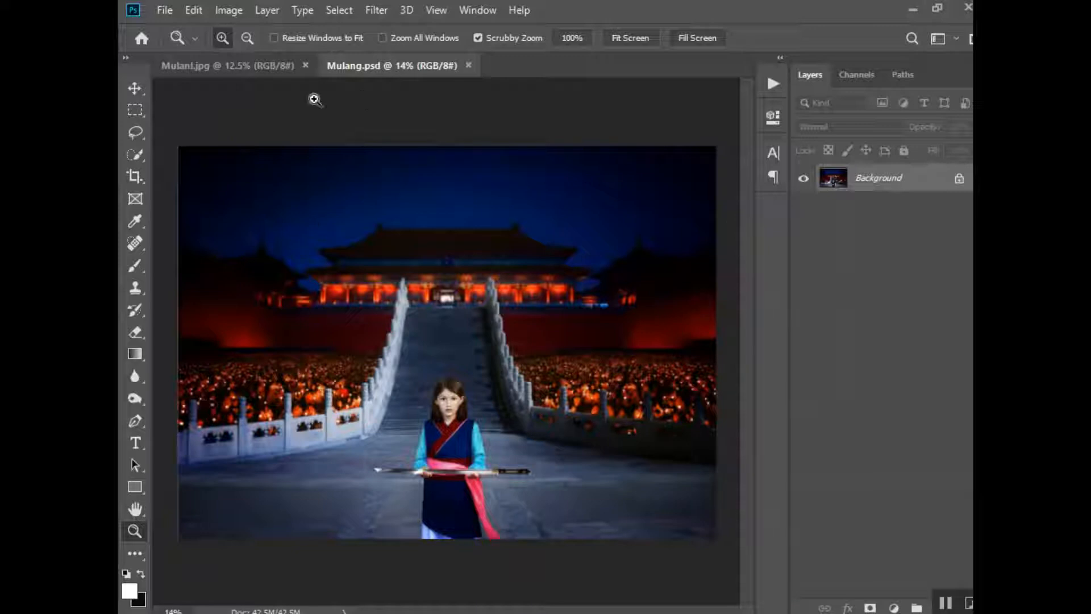
Step: Start placing an embedded image and browse the TOSHIBA EXT (D:) drive to the Fireworks Overlays folder inside Urban Rhino Photography's Photoshop Tools
{"action": "left_click", "coordinate": [170, 12]}
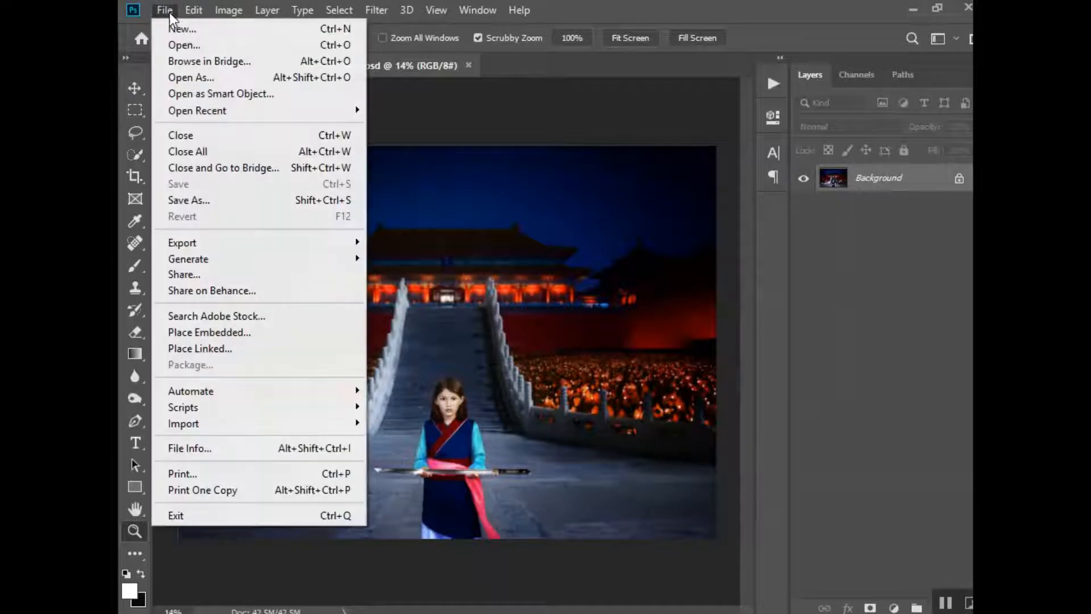
{"action": "left_click", "coordinate": [192, 331]}
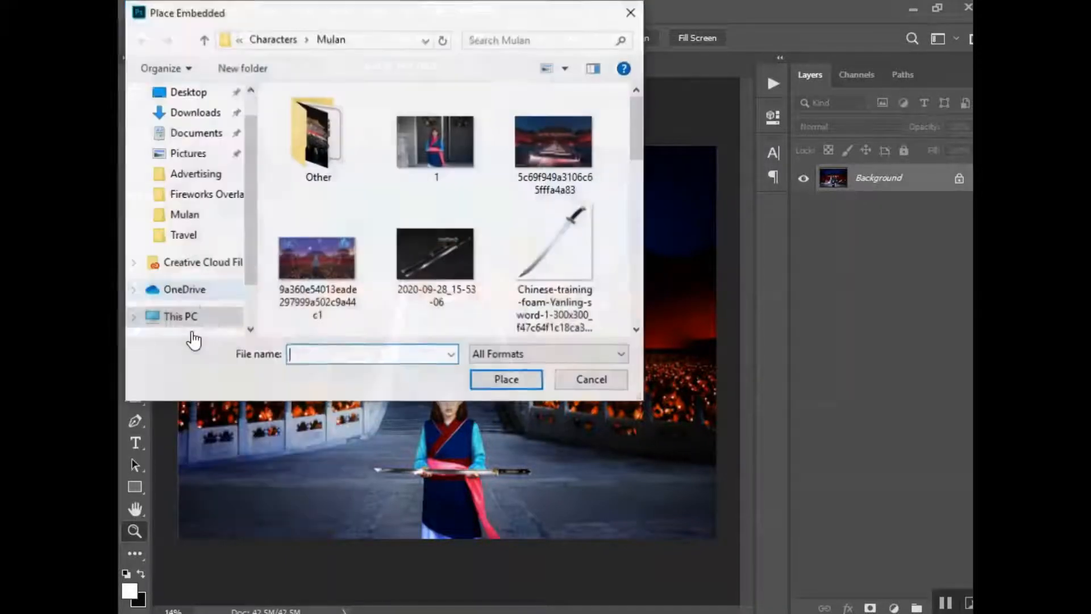
{"action": "scroll", "coordinate": [202, 284], "scroll_direction": "down", "scroll_amount": 1}
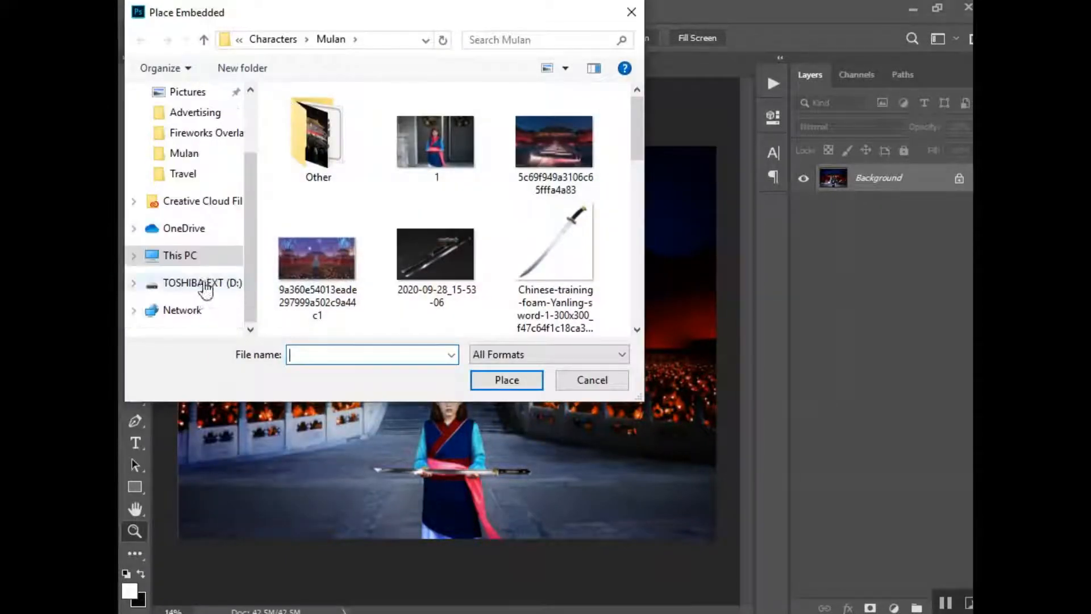
{"action": "left_click", "coordinate": [205, 287]}
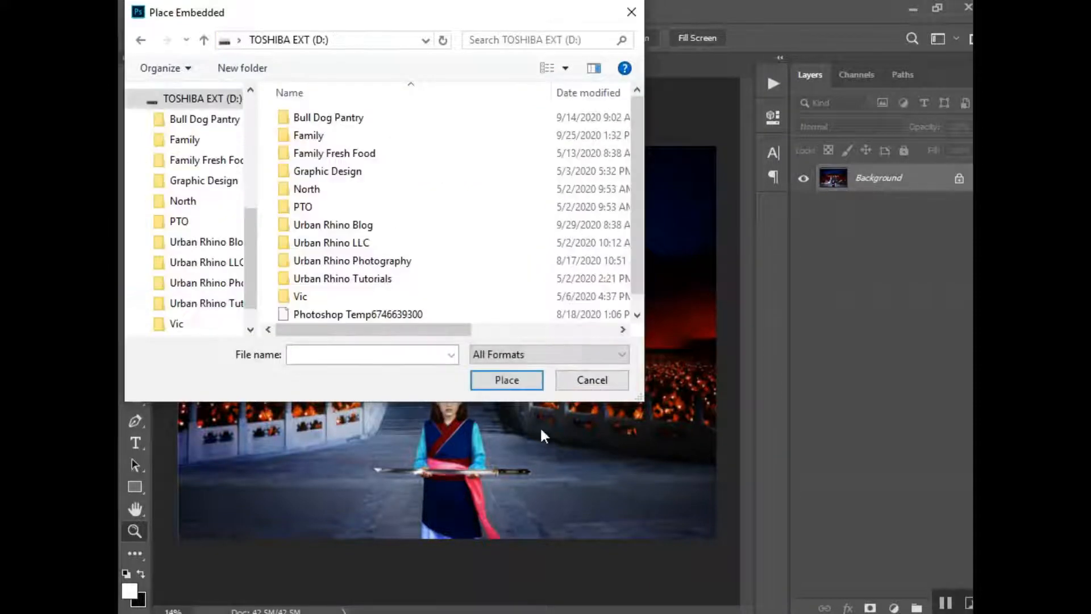
{"action": "double_click", "coordinate": [388, 263]}
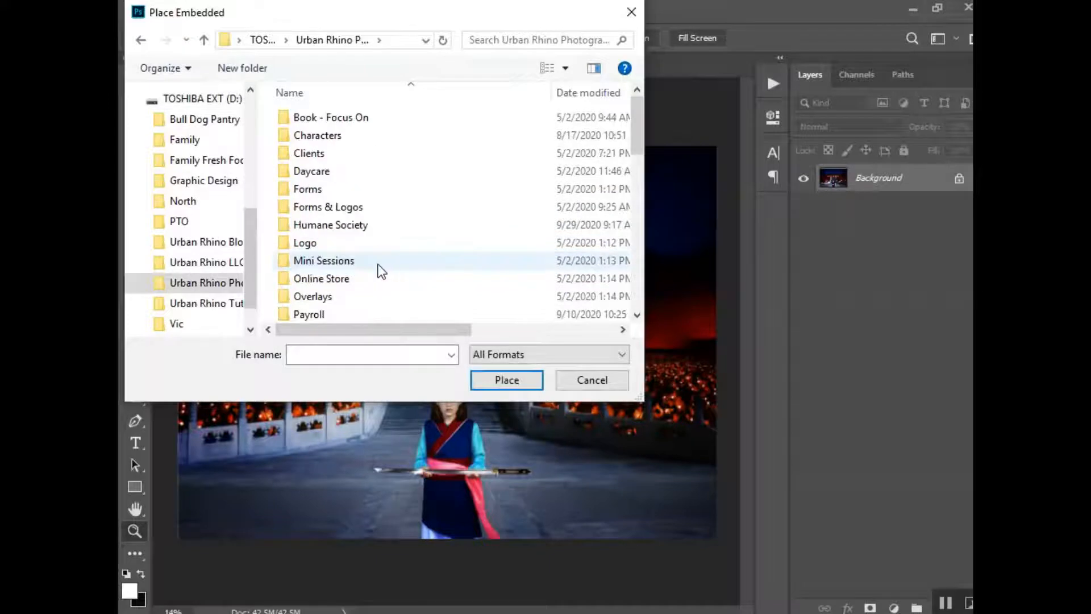
{"action": "scroll", "coordinate": [357, 284], "scroll_direction": "down", "scroll_amount": 1}
{"action": "scroll", "coordinate": [337, 316], "scroll_direction": "down", "scroll_amount": 1}
{"action": "double_click", "coordinate": [341, 280]}
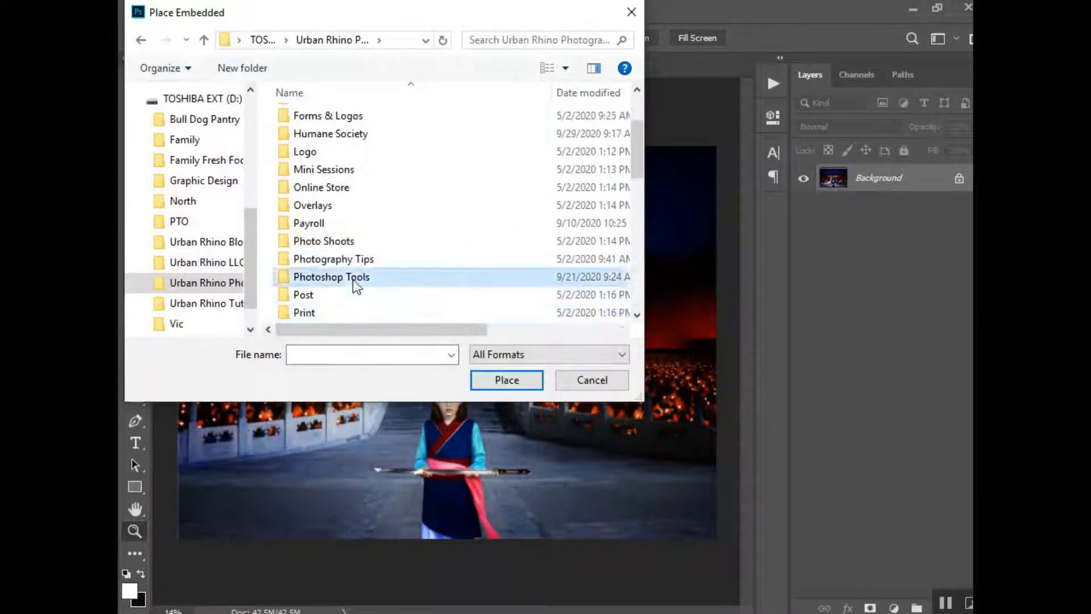
{"action": "double_click", "coordinate": [353, 244]}
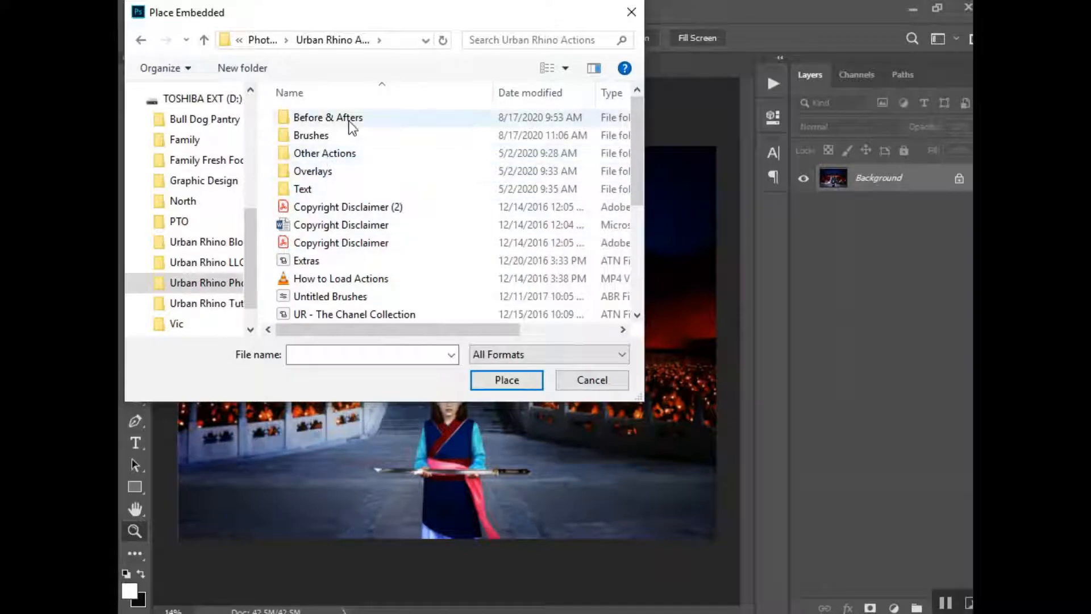
{"action": "double_click", "coordinate": [325, 174]}
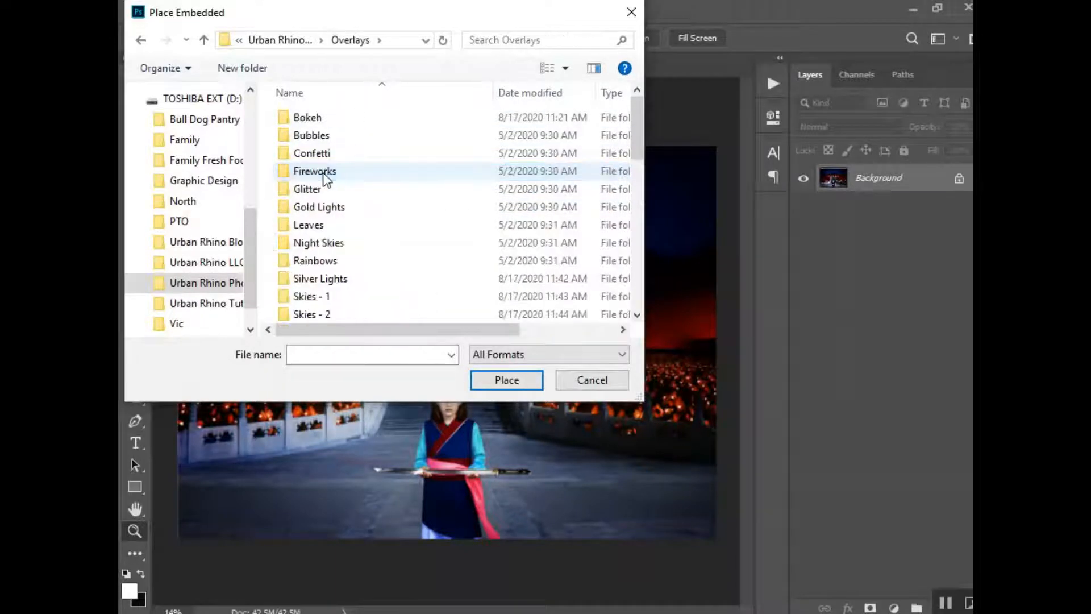
{"action": "double_click", "coordinate": [314, 171]}
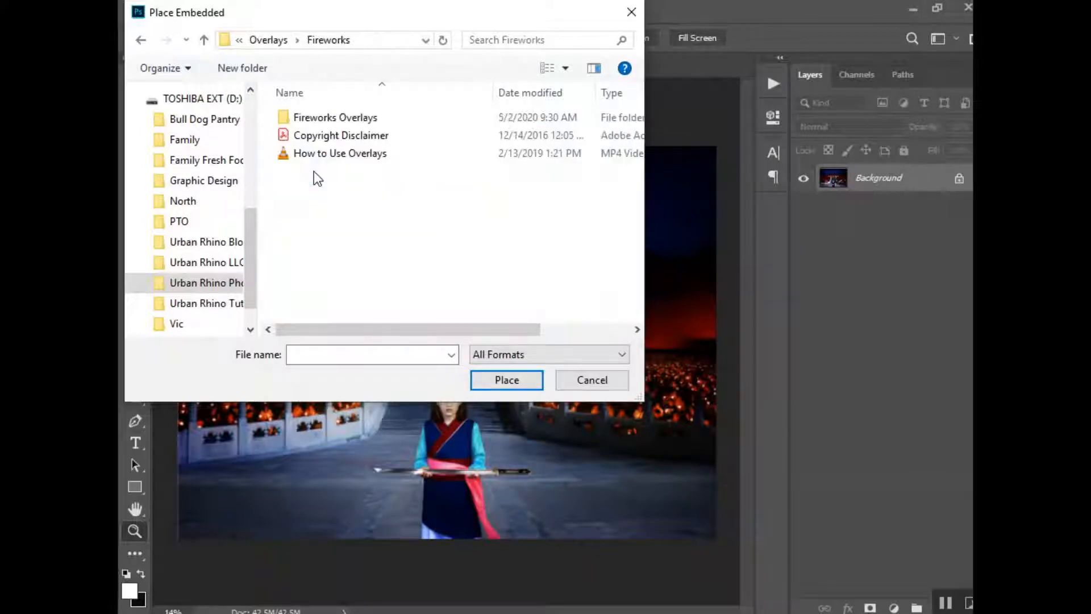
{"action": "double_click", "coordinate": [335, 117]}
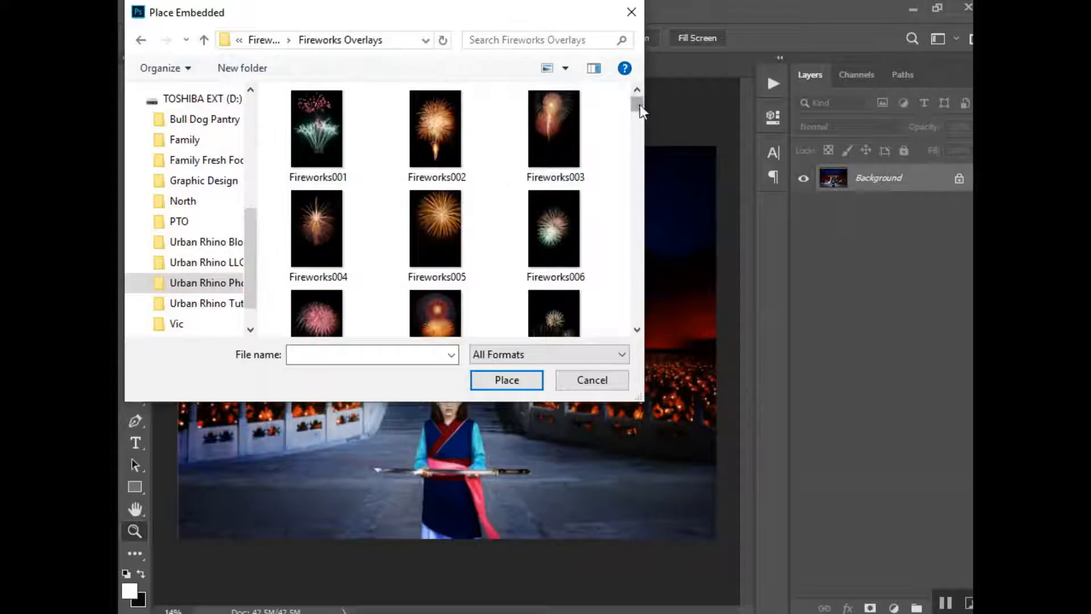
Step: Look through the fireworks overlays and place Fireworks005 in the composite as an embedded image
{"action": "left_click_drag", "start_coordinate": [639, 105], "coordinate": [625, 325]}
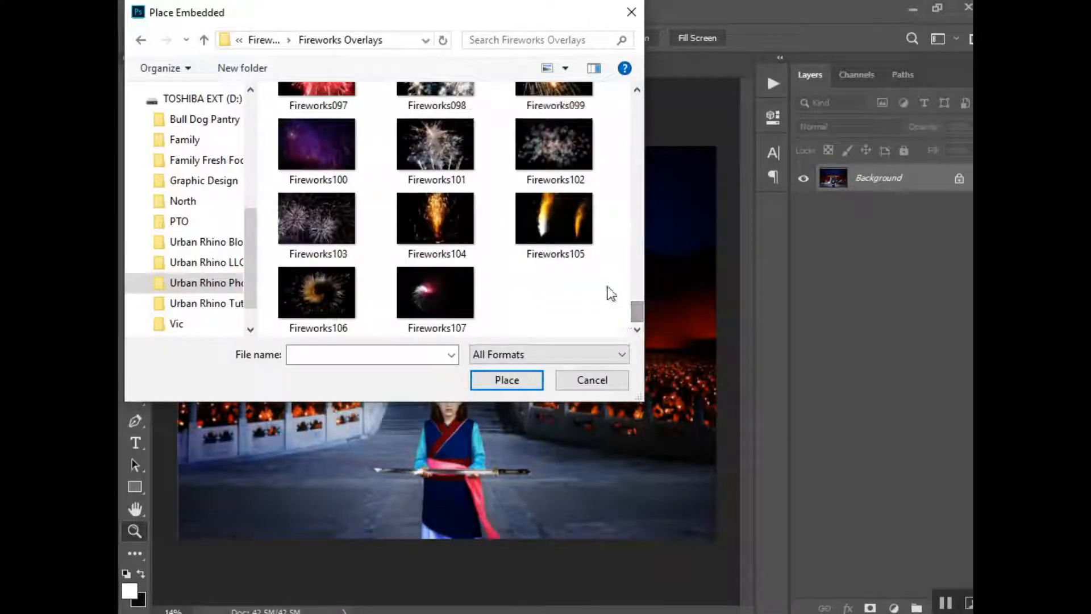
{"action": "scroll", "coordinate": [499, 316], "scroll_direction": "up", "scroll_amount": 5}
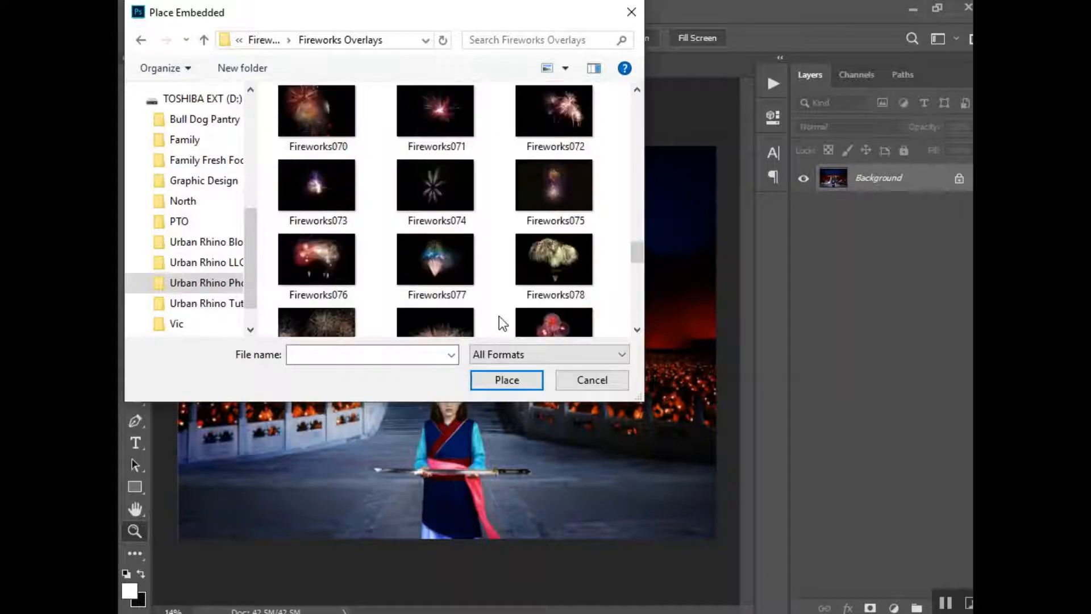
{"action": "left_click_drag", "start_coordinate": [636, 259], "coordinate": [635, 91]}
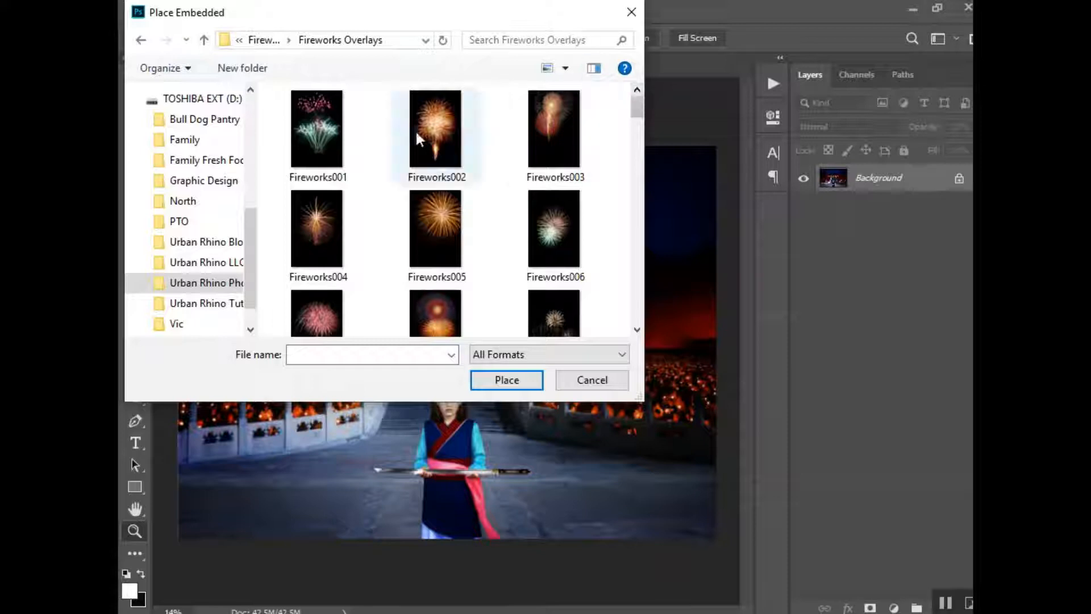
{"action": "left_click", "coordinate": [433, 221]}
{"action": "left_click", "coordinate": [502, 380]}
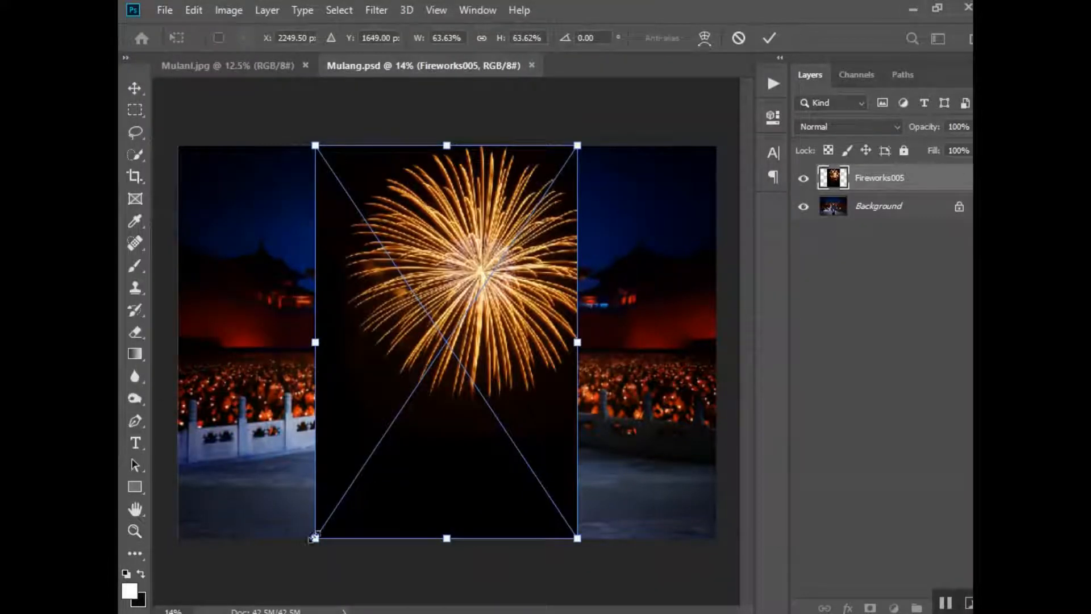
Step: Scale the Fireworks005 overlay down to about 20% against the upper edge of the sky
{"action": "left_click_drag", "start_coordinate": [313, 535], "coordinate": [464, 293]}
{"action": "left_click_drag", "start_coordinate": [561, 213], "coordinate": [543, 213]}
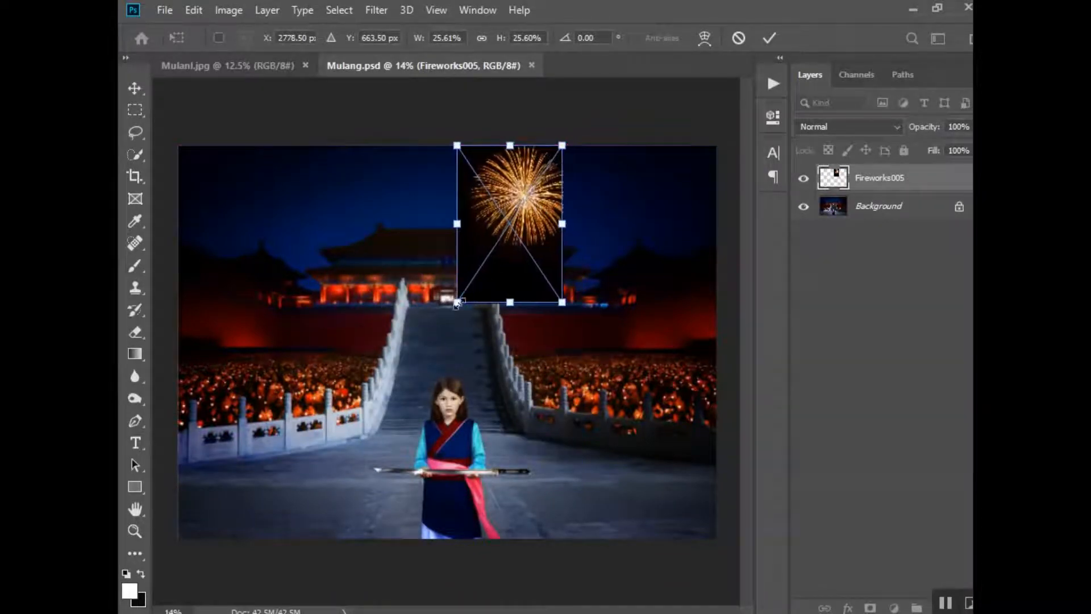
{"action": "left_click_drag", "start_coordinate": [455, 300], "coordinate": [479, 263]}
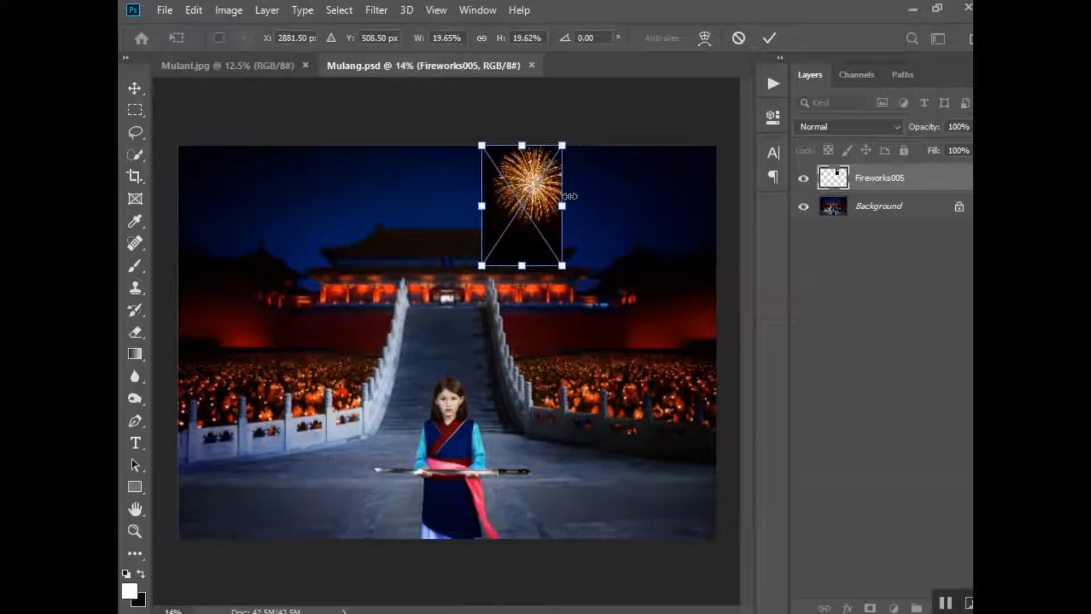
{"action": "key", "text": "z"}
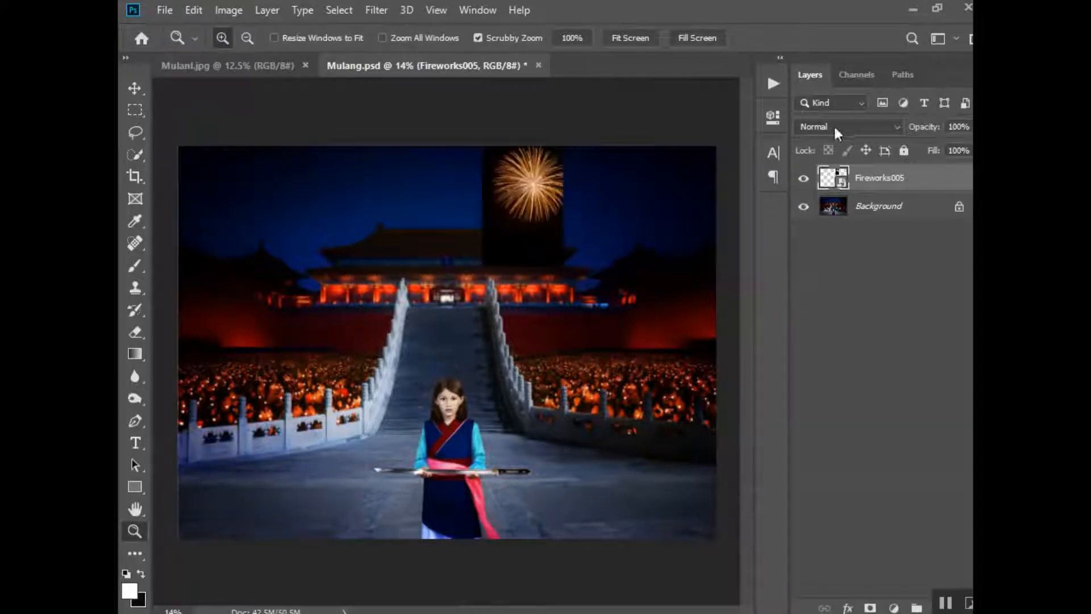
Step: Set the blend mode of the Fireworks005 layer to Screen
{"action": "left_click", "coordinate": [835, 128]}
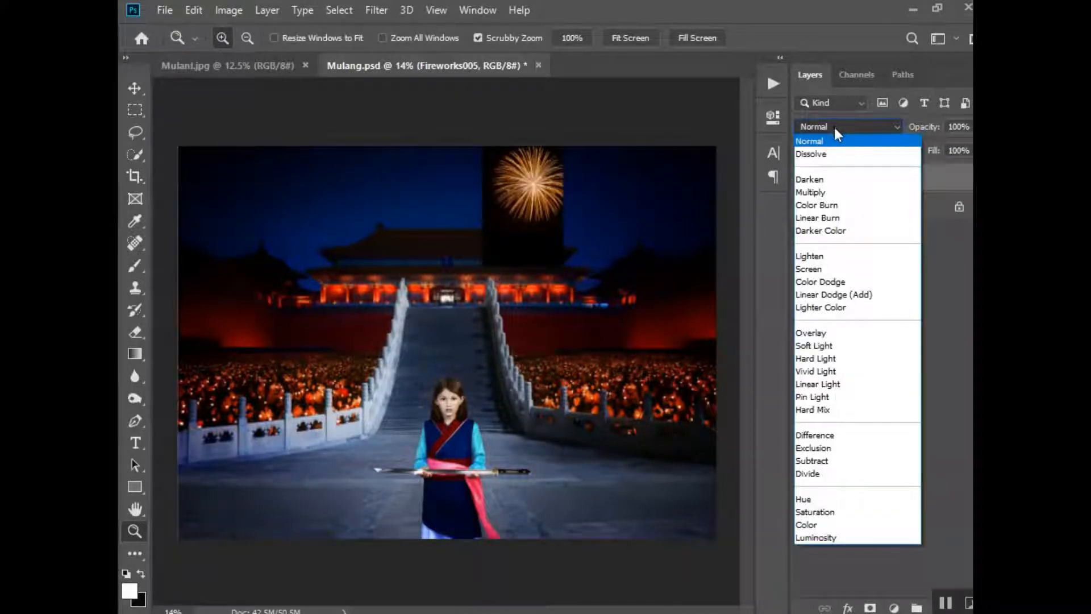
{"action": "left_click", "coordinate": [815, 268]}
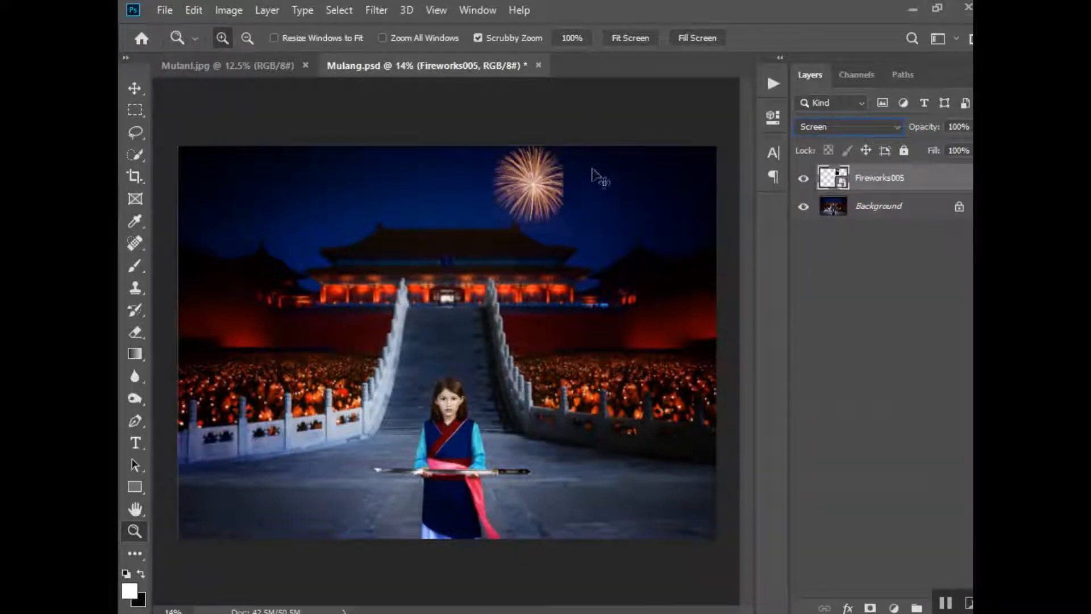
{"action": "left_click", "coordinate": [907, 203]}
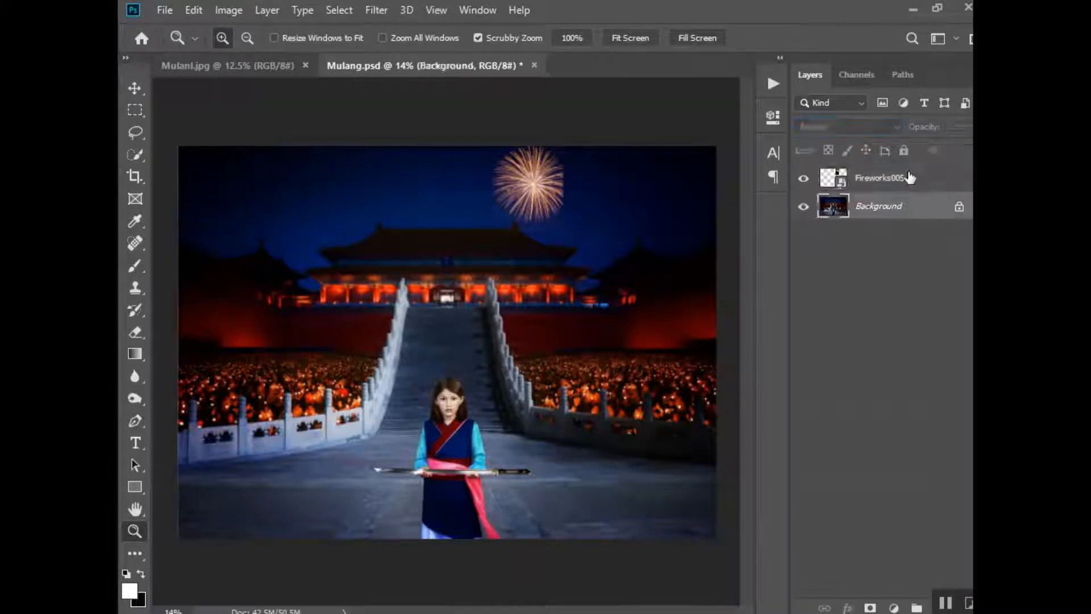
Step: Rotate the Fireworks005 layer about -90 degrees and move it up to the upper edge of the sky above the palace
{"action": "left_click", "coordinate": [908, 178]}
{"action": "key", "text": "ctrl+t"}
{"action": "left_click_drag", "start_coordinate": [568, 130], "coordinate": [450, 155]}
{"action": "left_click_drag", "start_coordinate": [504, 121], "coordinate": [499, 117]}
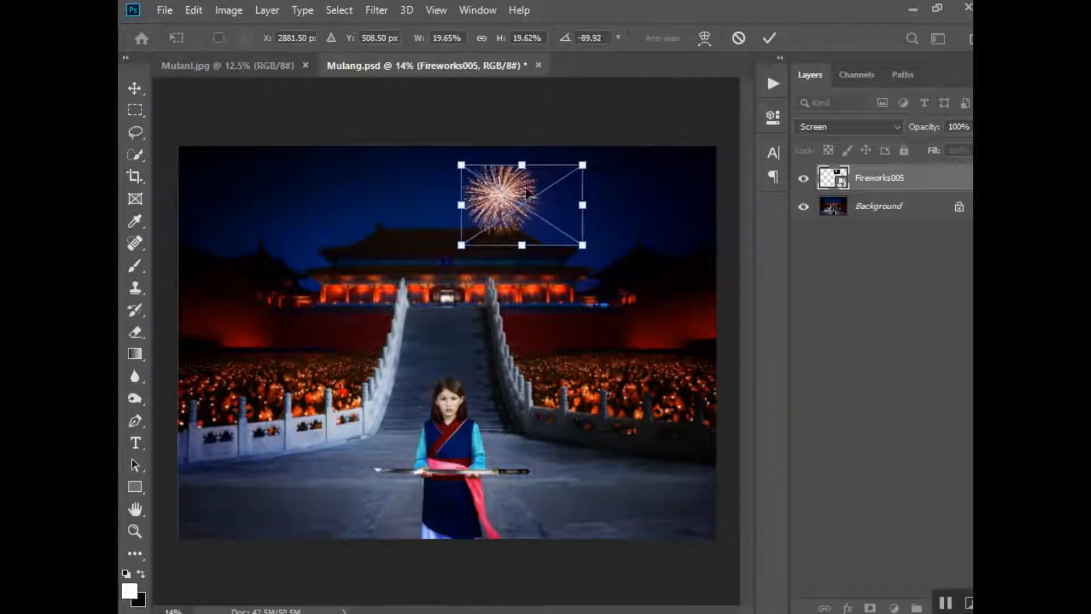
{"action": "left_click_drag", "start_coordinate": [524, 190], "coordinate": [532, 171]}
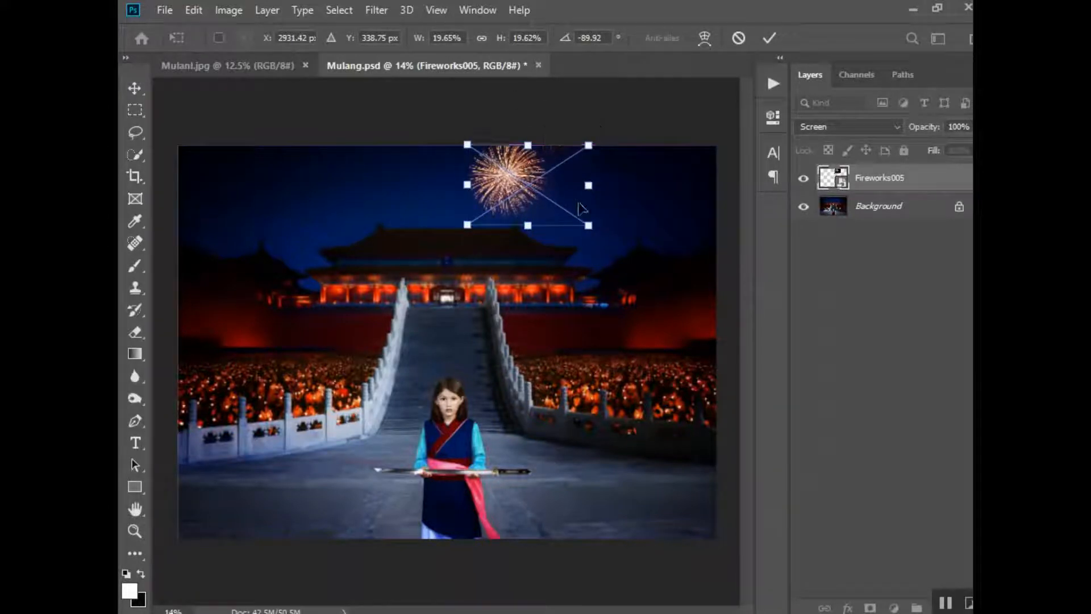
{"action": "key", "text": "Return"}
{"action": "key", "text": "z"}
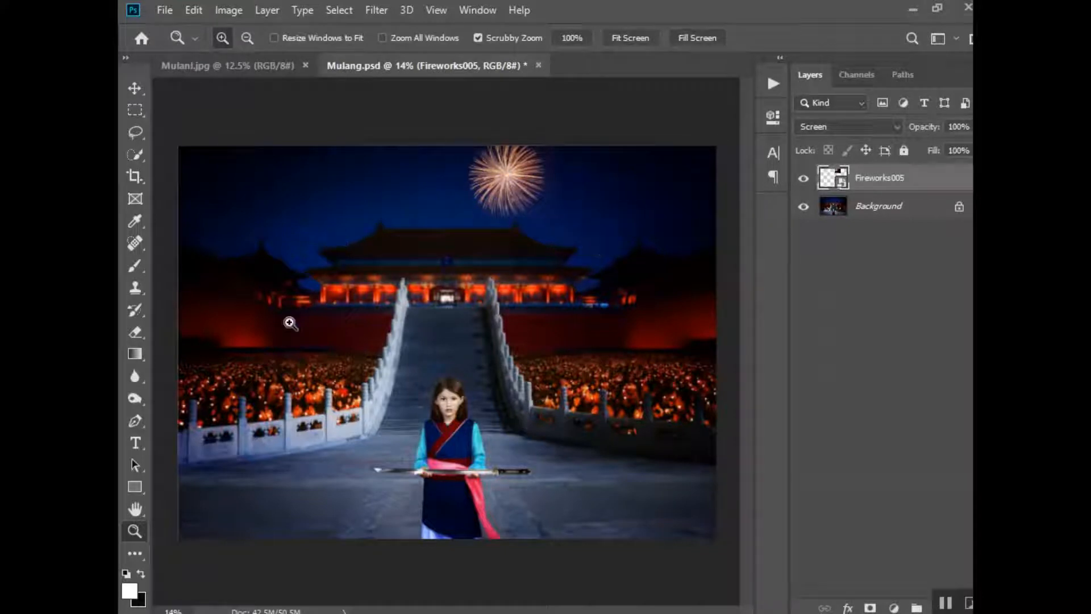
Step: Place the Fireworks006 overlay in the composite as an embedded image
{"action": "left_click", "coordinate": [165, 10]}
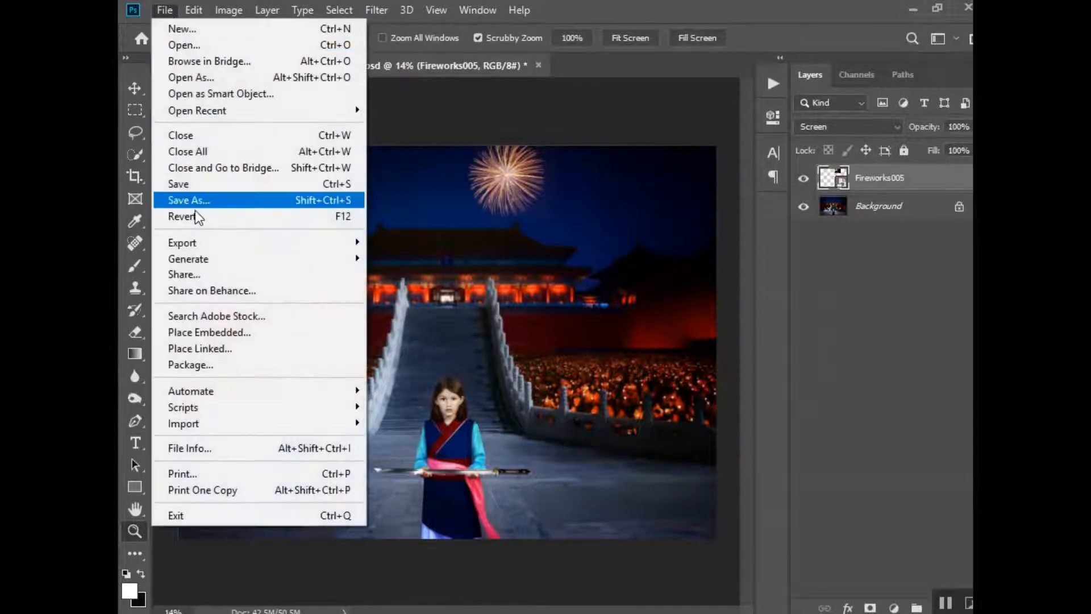
{"action": "left_click", "coordinate": [203, 333]}
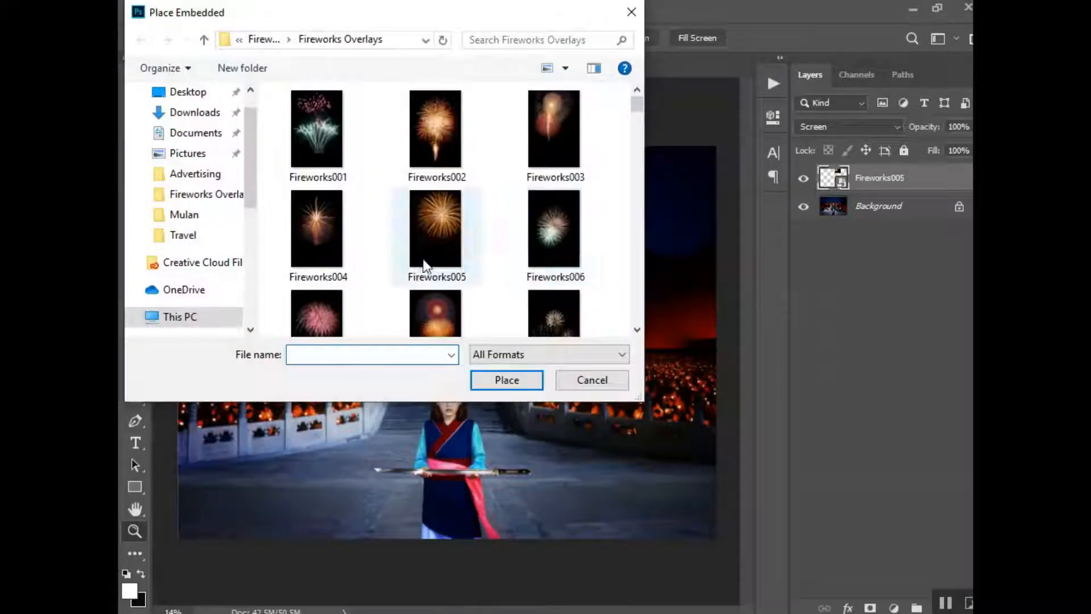
{"action": "left_click", "coordinate": [554, 245]}
{"action": "left_click", "coordinate": [510, 379]}
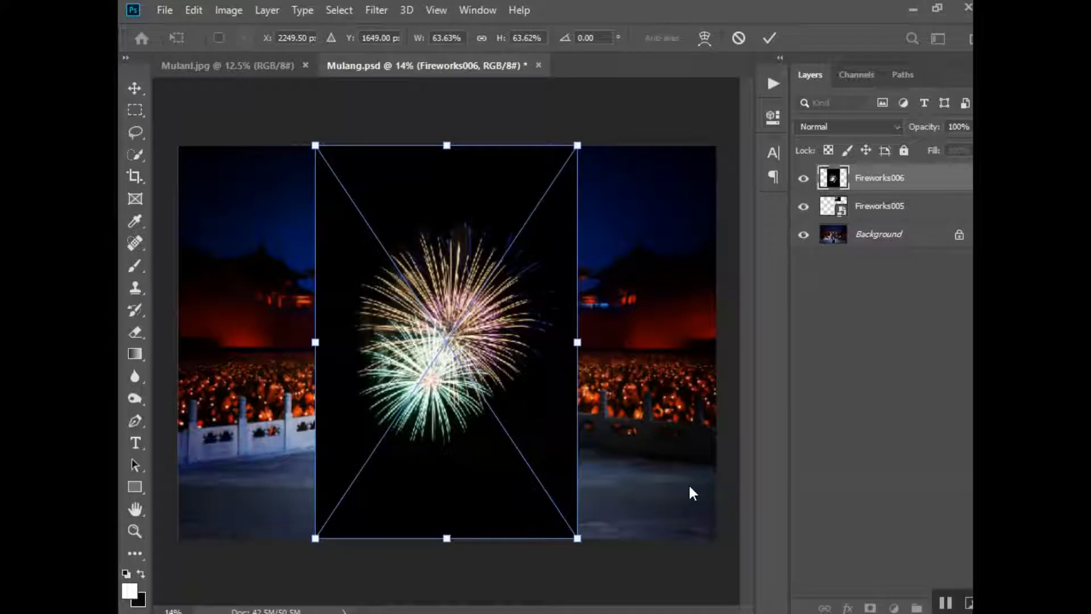
Step: Shrink the Fireworks006 overlay into the sky left of the first burst and set its blend mode to Screen
{"action": "left_click_drag", "start_coordinate": [577, 538], "coordinate": [445, 348]}
{"action": "left_click_drag", "start_coordinate": [421, 296], "coordinate": [414, 230]}
{"action": "key", "text": "Return"}
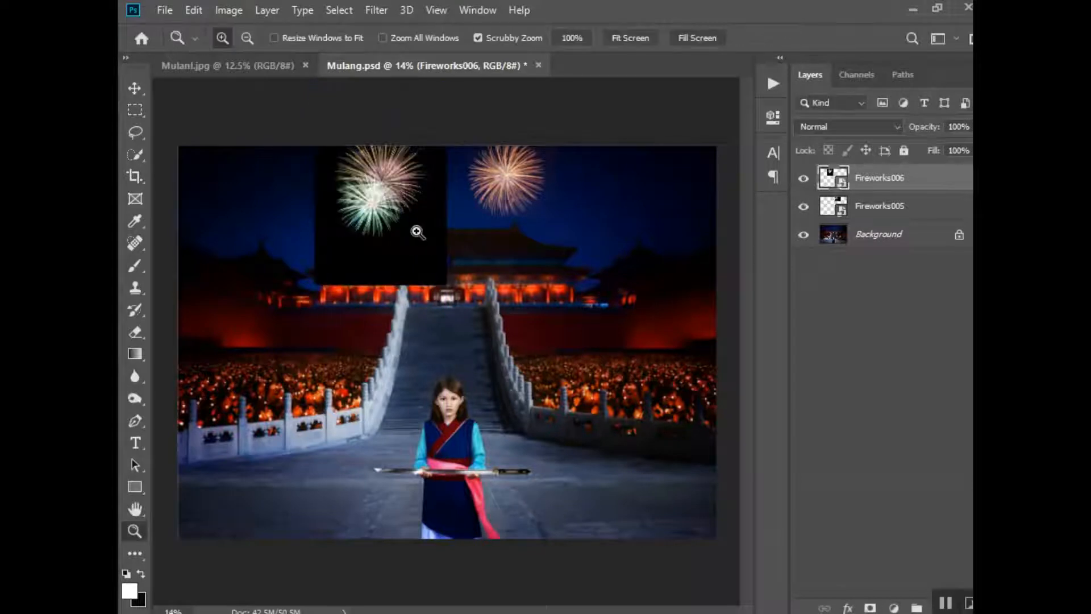
{"action": "left_click", "coordinate": [858, 126]}
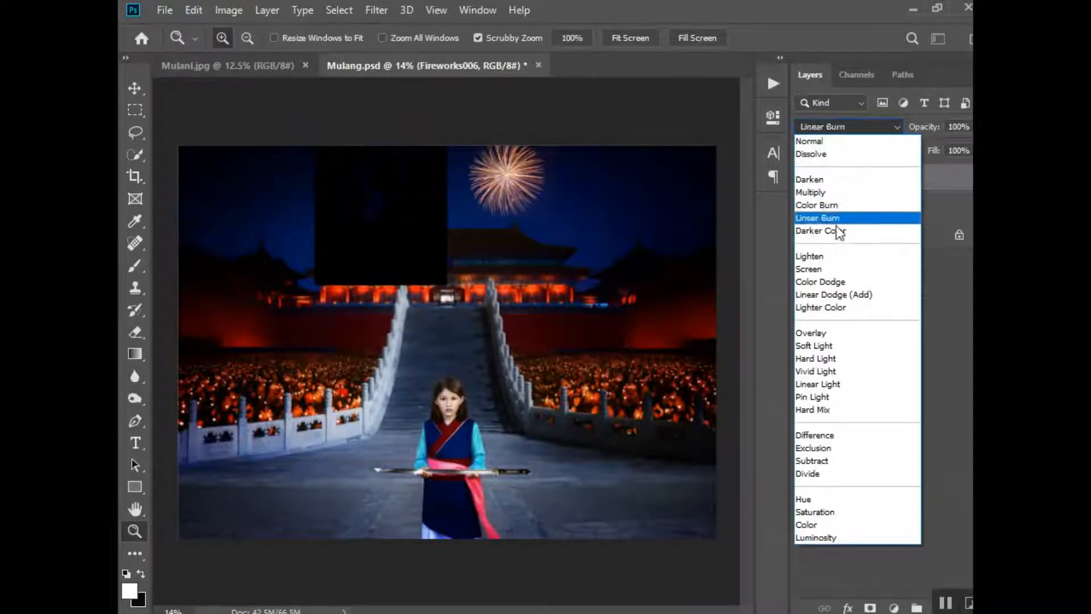
{"action": "left_click", "coordinate": [830, 268]}
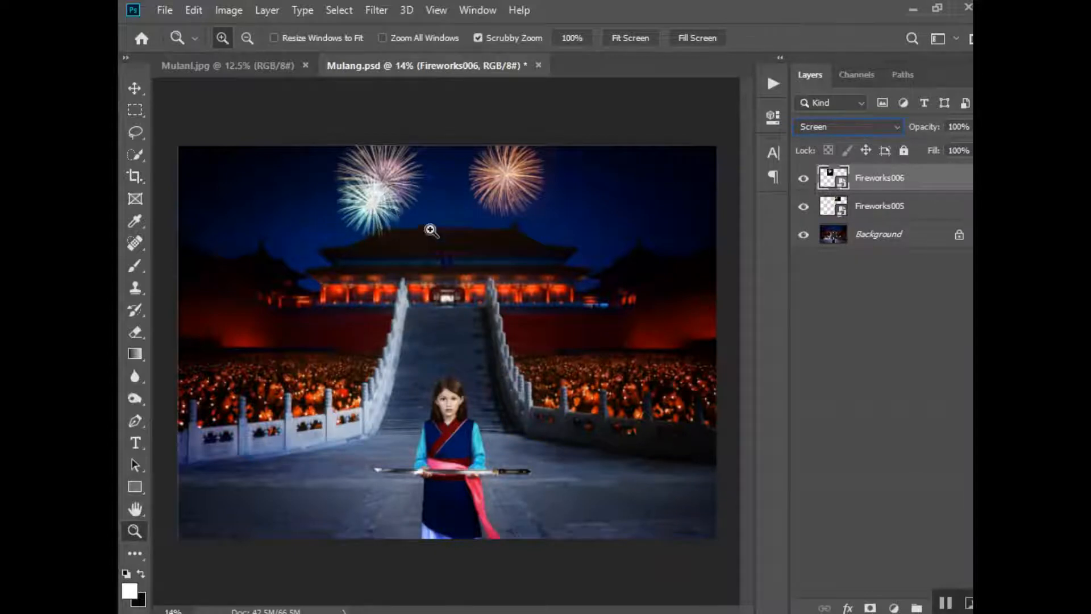
Step: Add a layer mask to the Fireworks006 layer and paint it black over the palace roof with a 400 px hard round brush at 22% opacity
{"action": "left_click", "coordinate": [869, 607]}
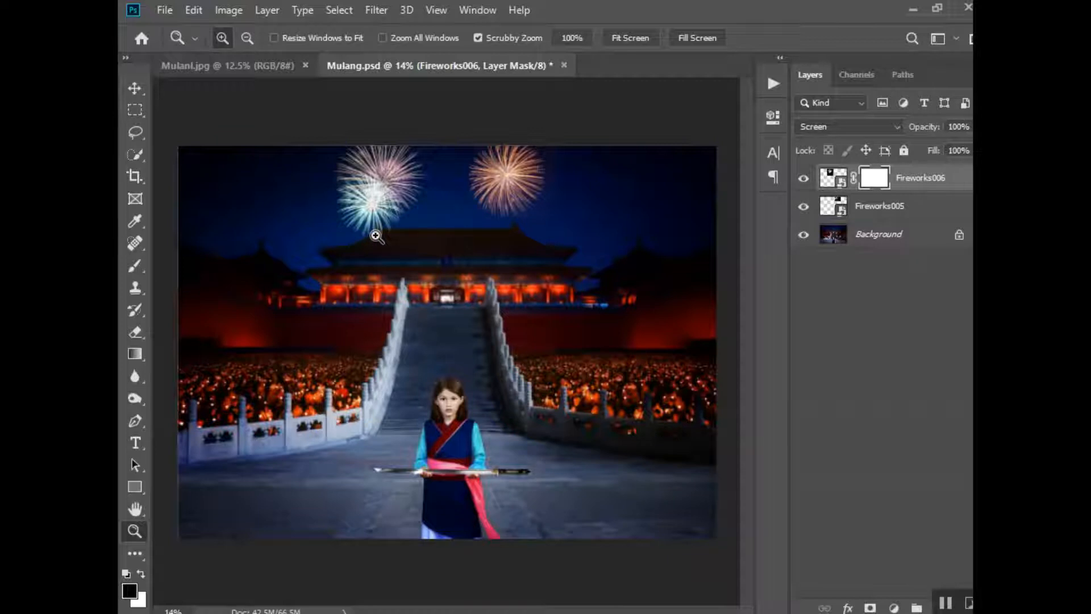
{"action": "key", "text": "b"}
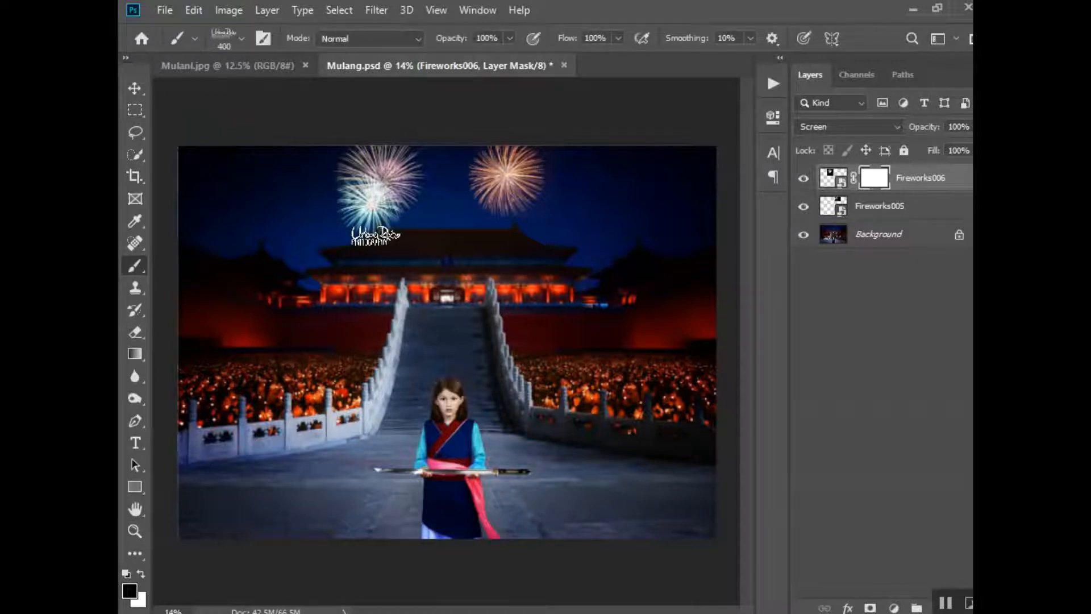
{"action": "left_click", "coordinate": [243, 38]}
{"action": "left_click", "coordinate": [213, 177]}
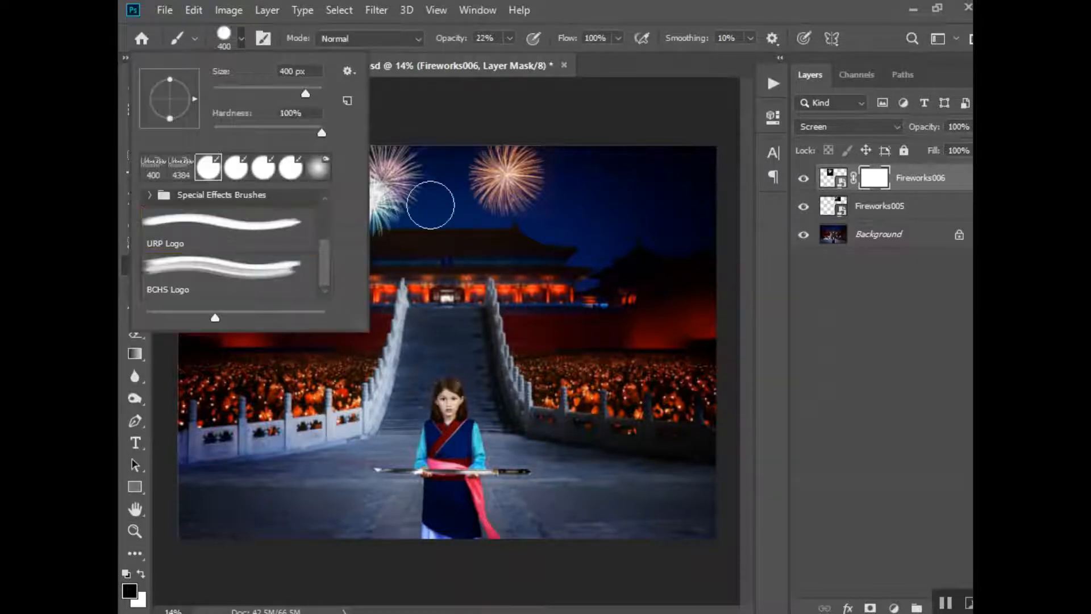
{"action": "left_click", "coordinate": [415, 259]}
{"action": "mouse_move", "coordinate": [400, 263]}
{"action": "left_mouse_down"}
{"action": "mouse_move", "coordinate": [377, 253]}
{"action": "mouse_move", "coordinate": [393, 249]}
{"action": "left_mouse_up"}
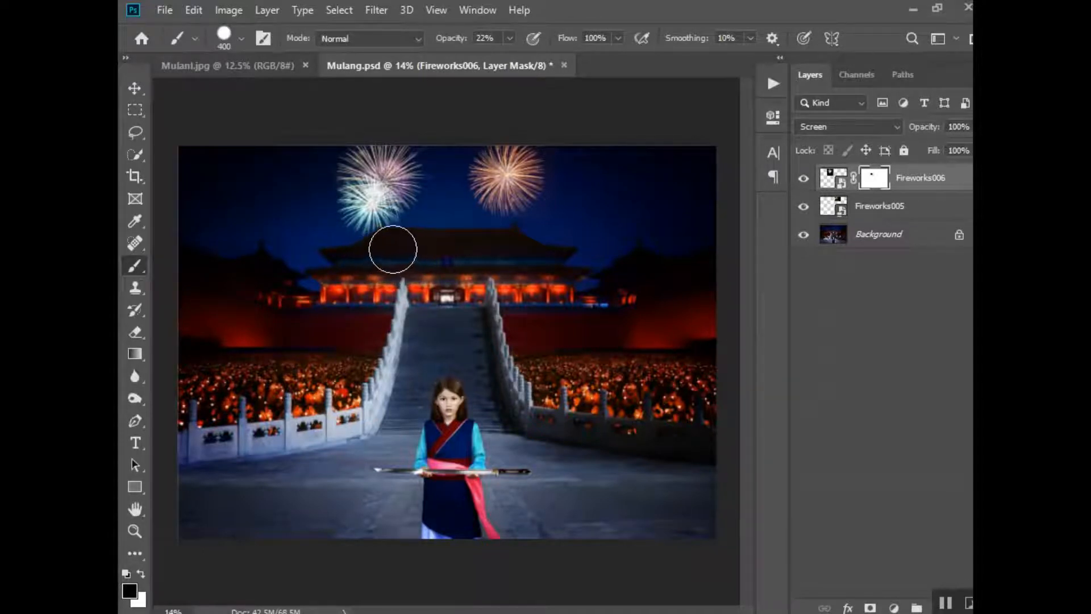
Step: Reduce the brush size to 50 px
{"action": "key", "text": "bracketleft"}
{"action": "key", "text": "bracketleft"}
{"action": "key", "text": "bracketleft"}
{"action": "key", "text": "bracketleft"}
{"action": "key", "text": "bracketleft"}
{"action": "key", "text": "bracketleft"}
{"action": "key", "text": "bracketleft"}
{"action": "key", "text": "bracketleft"}
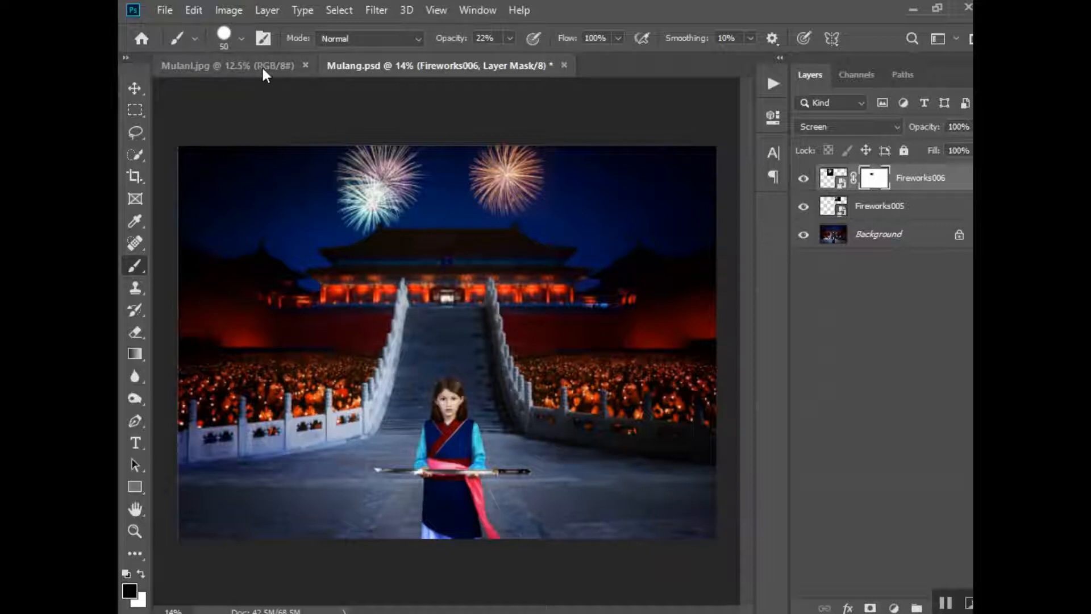
Step: Place the Fireworks038 overlay in the composite as an embedded image
{"action": "left_click", "coordinate": [165, 9]}
{"action": "left_click", "coordinate": [245, 333]}
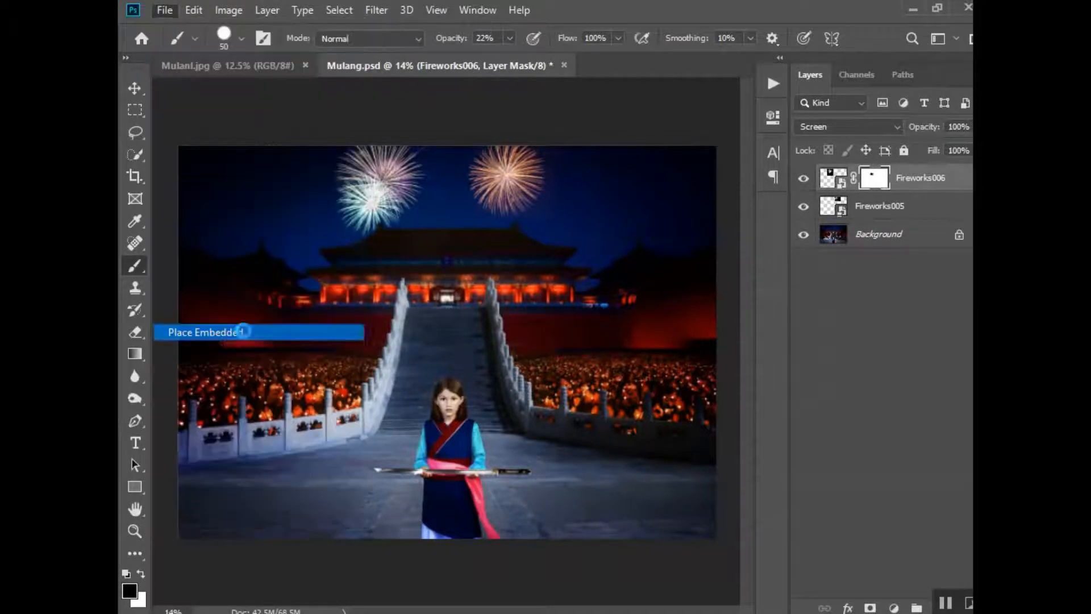
{"action": "scroll", "coordinate": [517, 265], "scroll_direction": "down", "scroll_amount": 4}
{"action": "scroll", "coordinate": [518, 265], "scroll_direction": "down", "scroll_amount": 15}
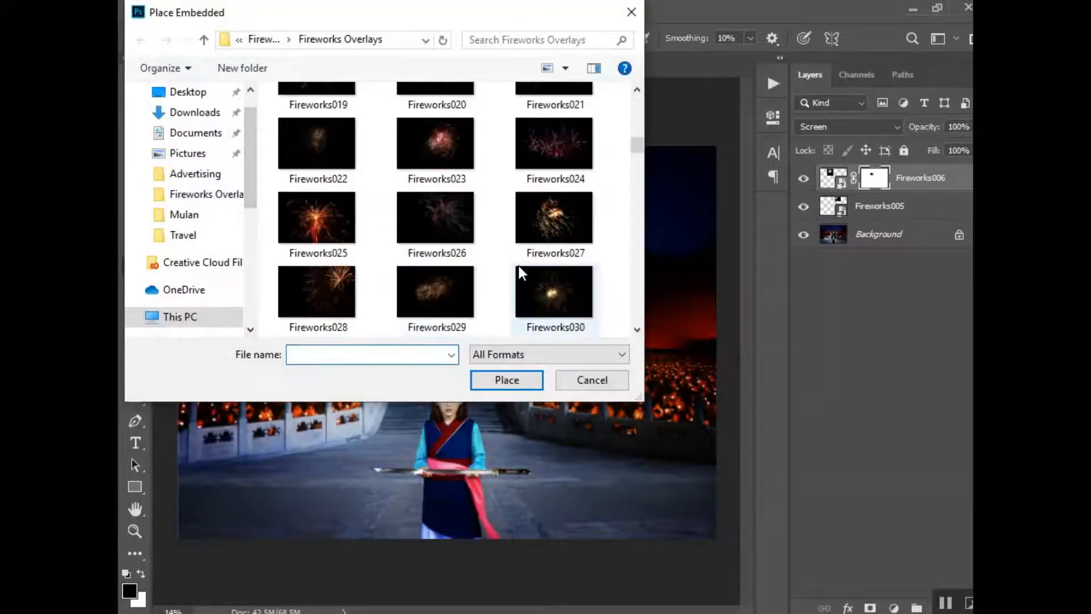
{"action": "scroll", "coordinate": [535, 265], "scroll_direction": "up", "scroll_amount": 4}
{"action": "scroll", "coordinate": [534, 264], "scroll_direction": "up", "scroll_amount": 2}
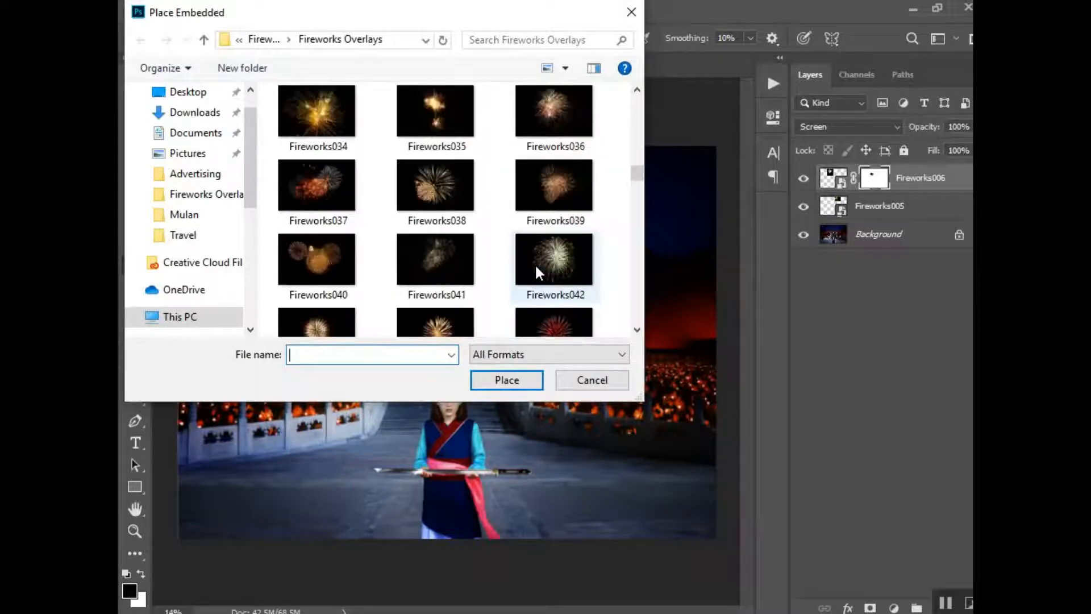
{"action": "left_click", "coordinate": [450, 196]}
{"action": "left_click", "coordinate": [517, 384]}
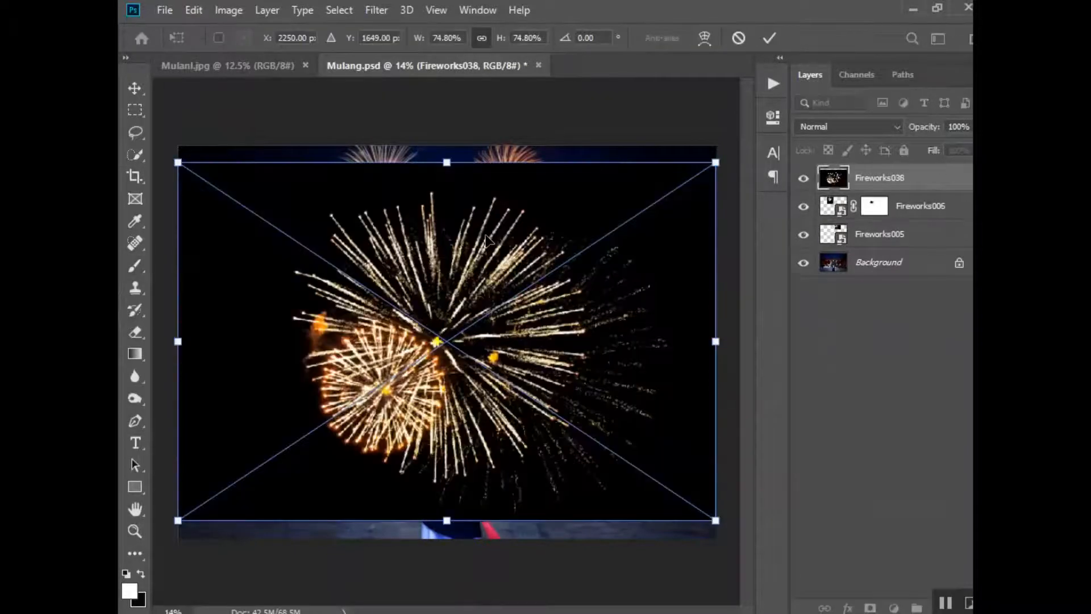
Step: Scale the Fireworks038 overlay to about 19% and position it in the sky just right of the orange burst
{"action": "left_click_drag", "start_coordinate": [178, 520], "coordinate": [577, 250]}
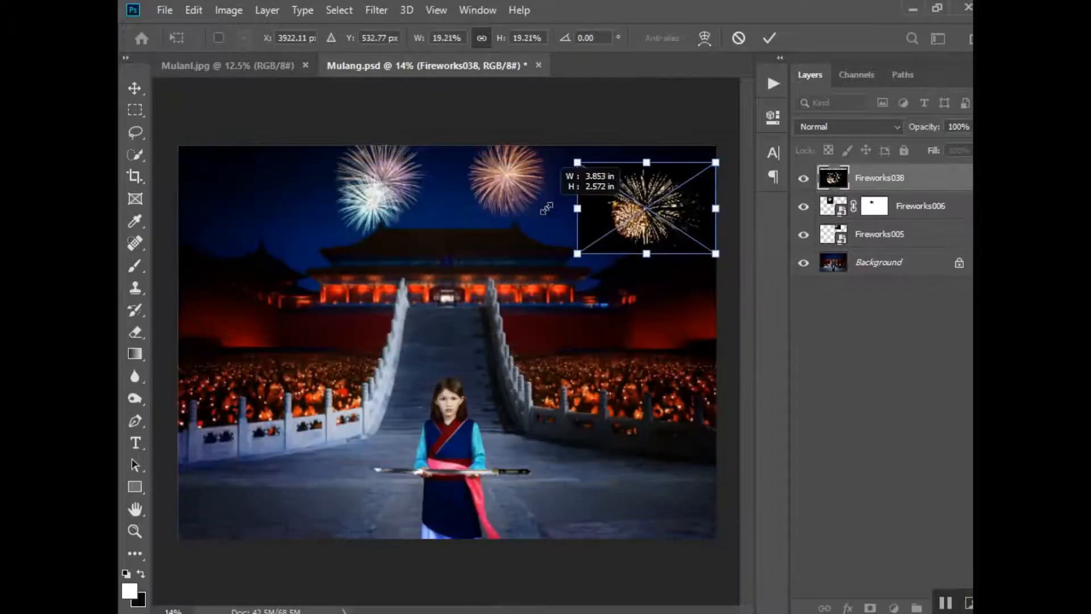
{"action": "left_click_drag", "start_coordinate": [700, 209], "coordinate": [617, 208]}
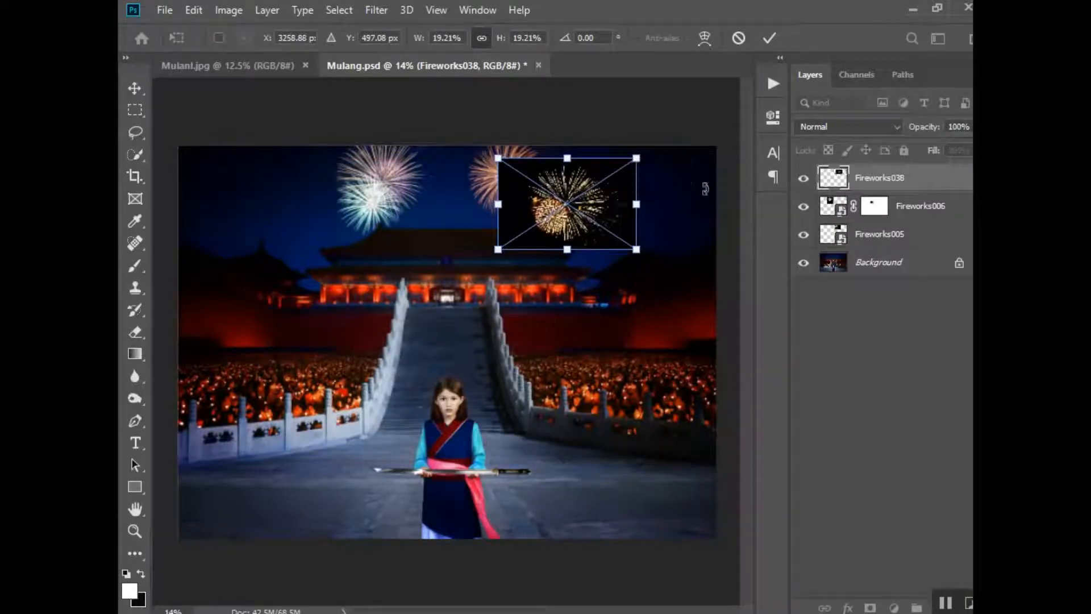
{"action": "key", "text": "Return"}
Step: Set the Fireworks038 layer's blend mode to Screen and move it slightly closer to the orange burst
{"action": "left_click", "coordinate": [823, 126]}
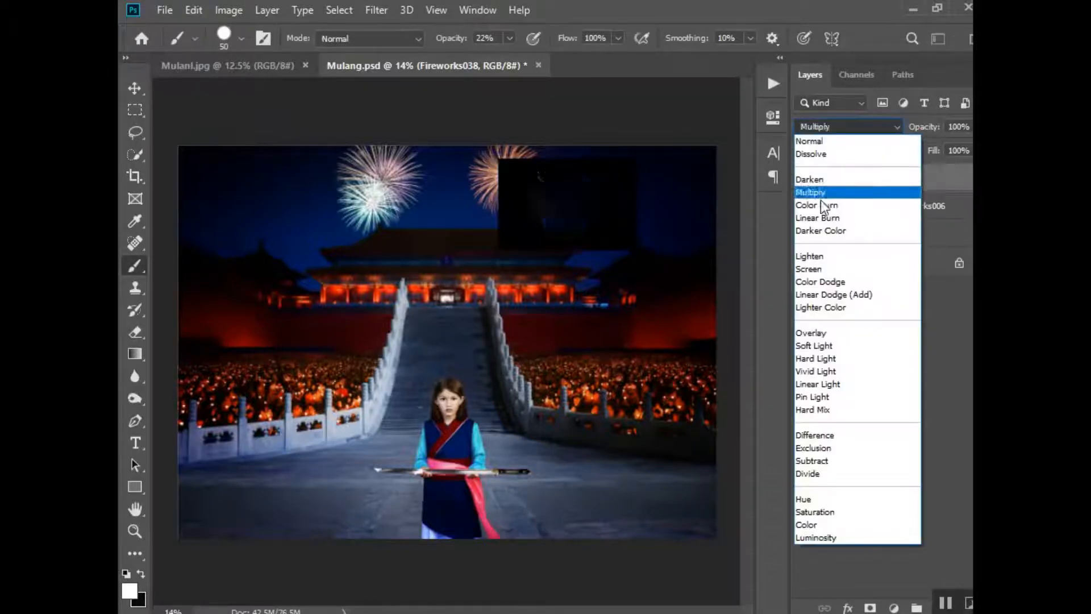
{"action": "left_click", "coordinate": [808, 269]}
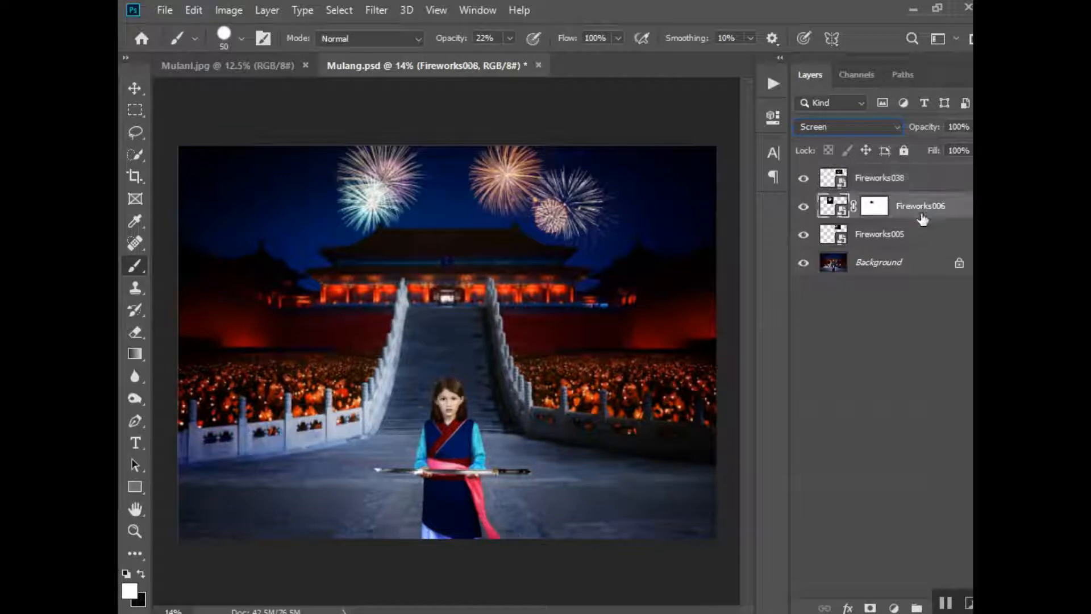
{"action": "key", "text": "v"}
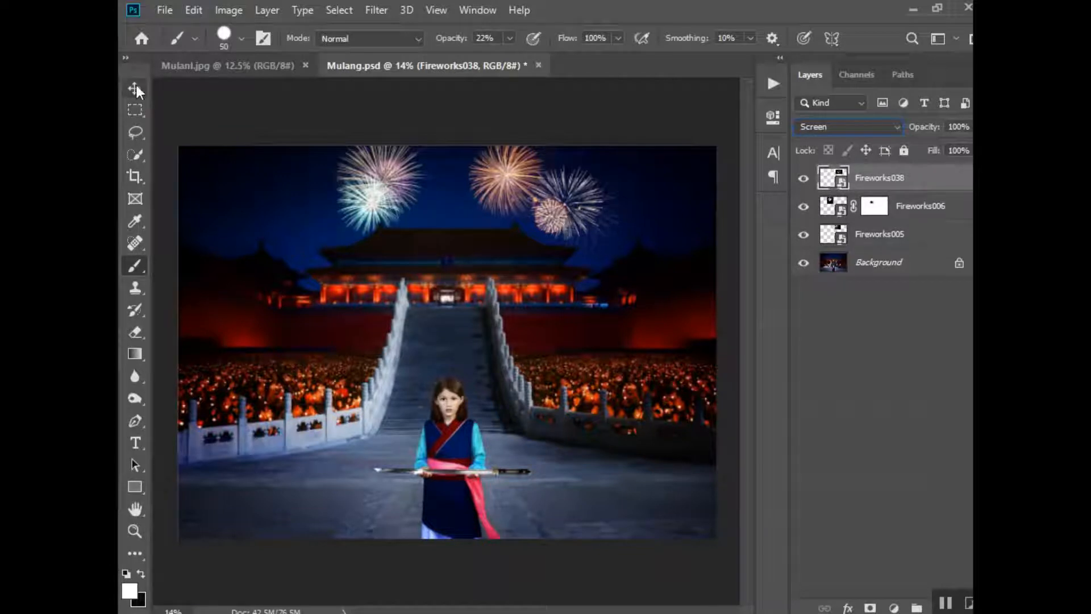
{"action": "left_click_drag", "start_coordinate": [554, 207], "coordinate": [557, 206]}
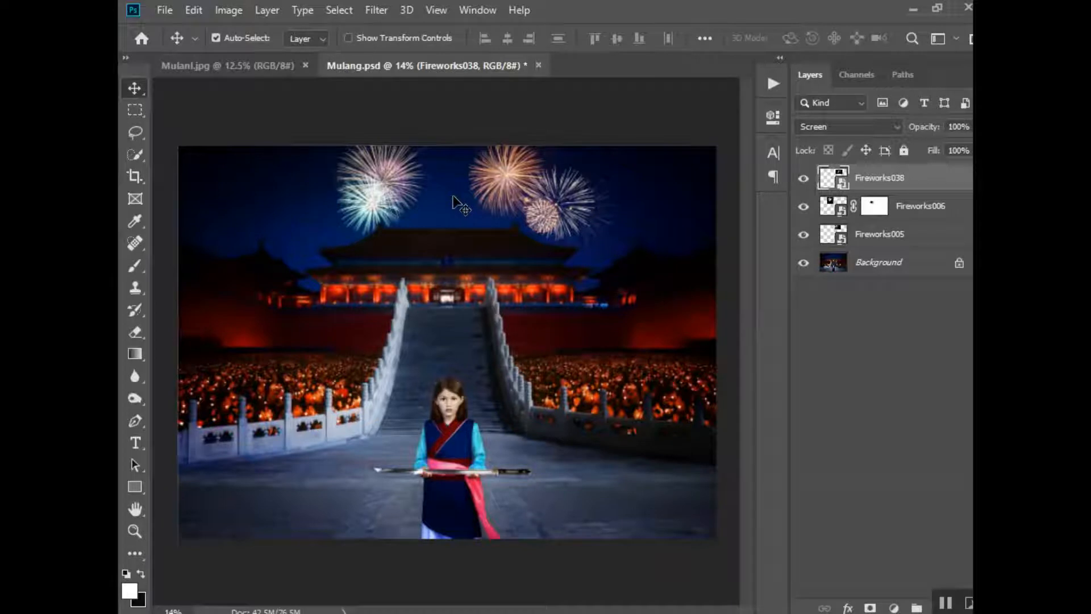
Step: Merge the Fireworks038, Fireworks006 and Fireworks005 layers and set the merged layer's blend mode to Screen
{"action": "left_click", "coordinate": [928, 211], "text": "ctrl"}
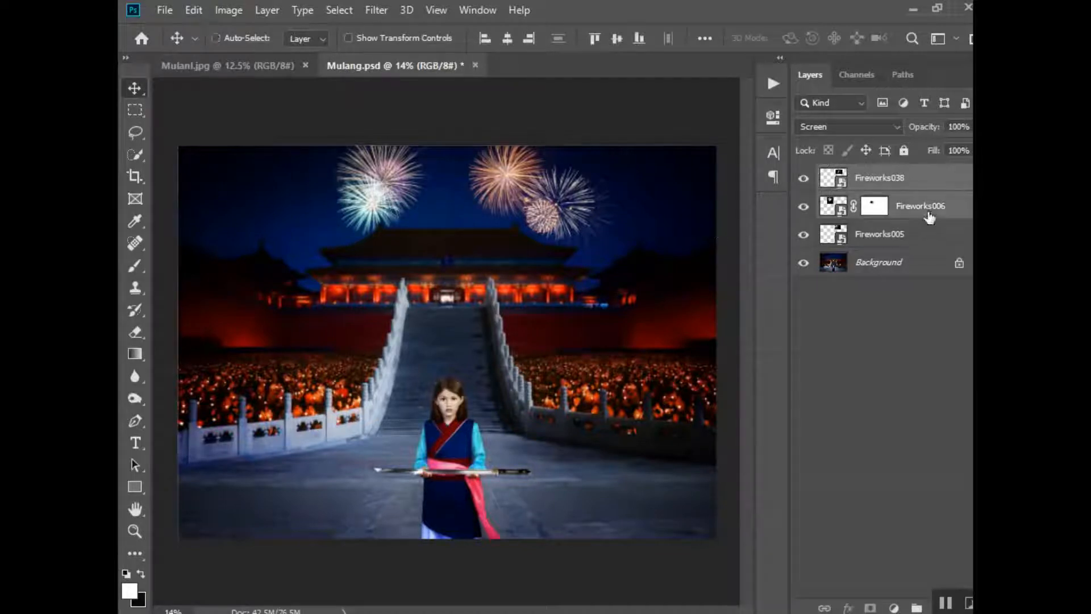
{"action": "left_click", "coordinate": [928, 238], "text": "ctrl"}
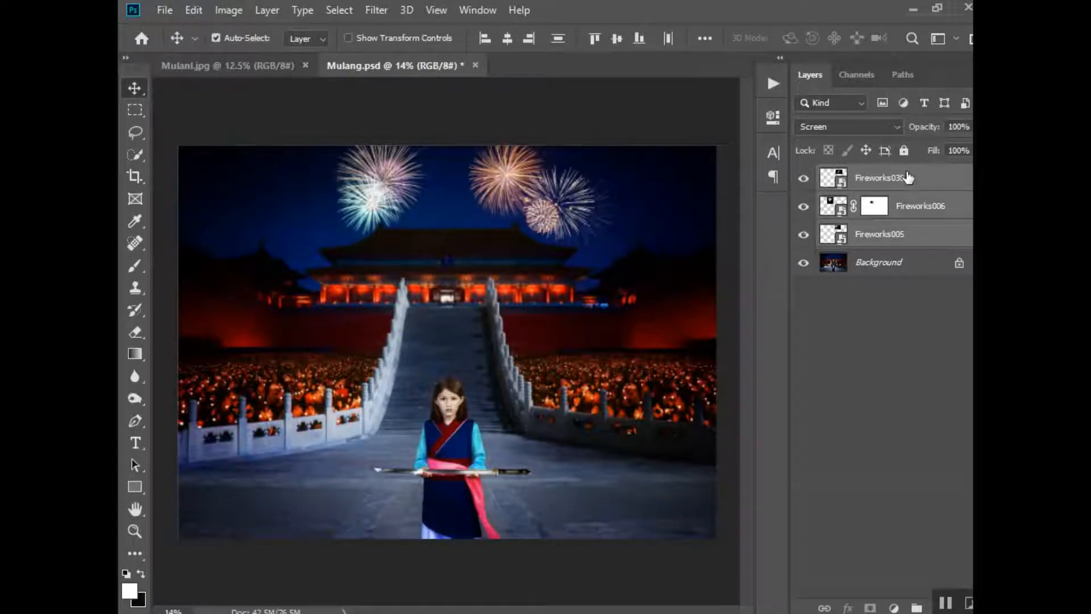
{"action": "right_click", "coordinate": [926, 242]}
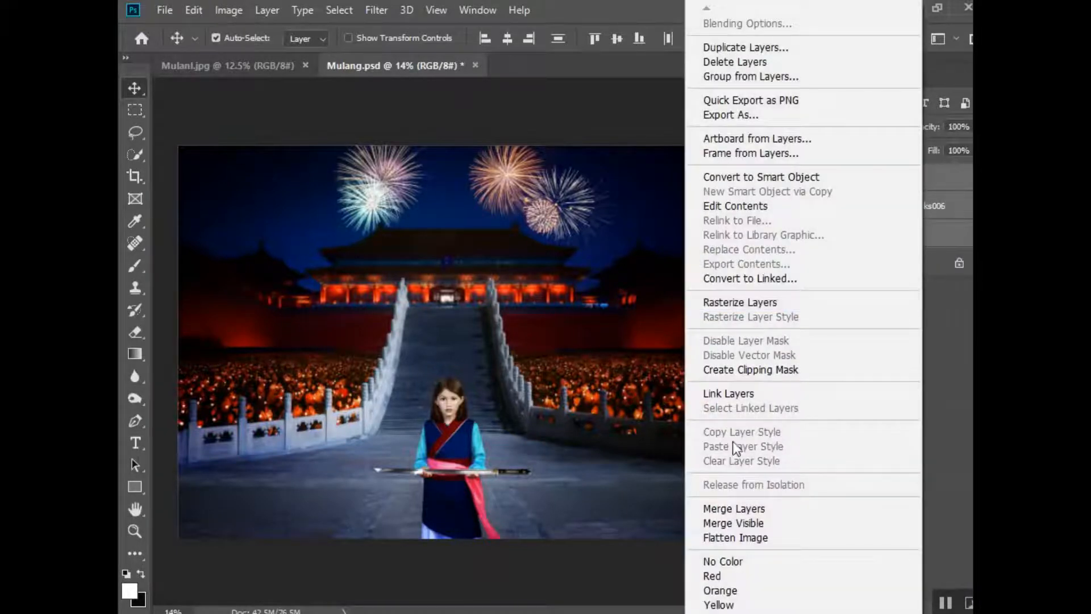
{"action": "left_click", "coordinate": [734, 508]}
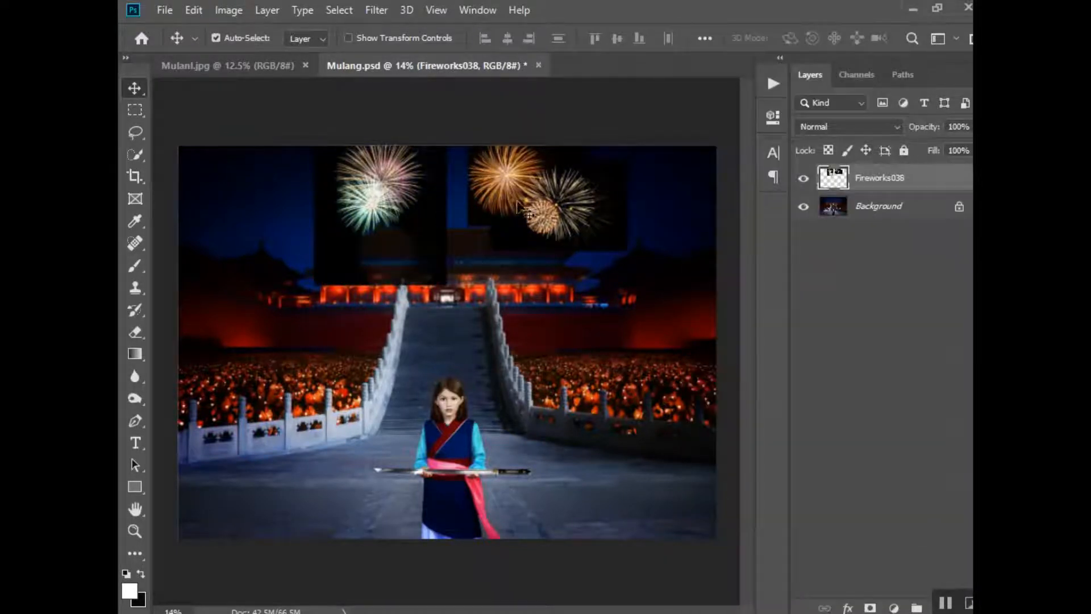
{"action": "left_click", "coordinate": [868, 127]}
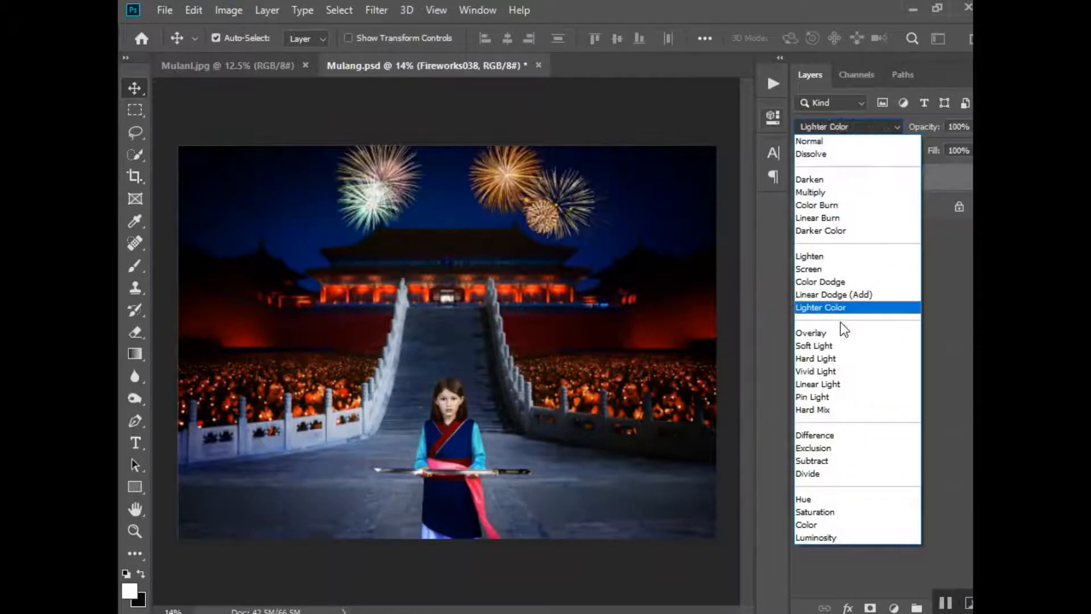
{"action": "left_click", "coordinate": [833, 269]}
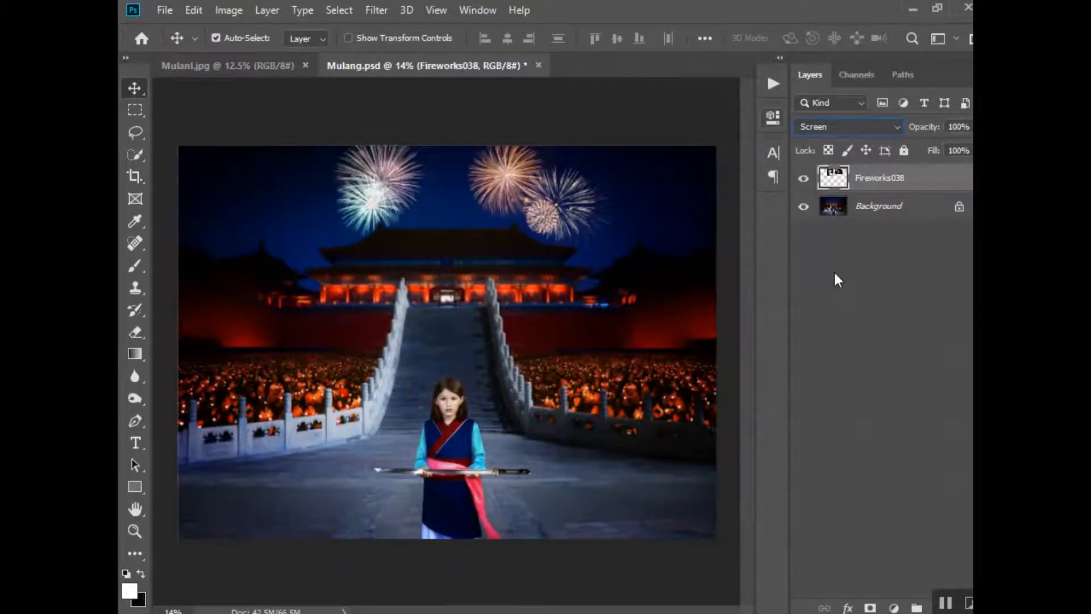
Step: Duplicate the merged Fireworks038 layer and hide the original below the copy
{"action": "right_click", "coordinate": [918, 179]}
{"action": "left_click", "coordinate": [766, 89]}
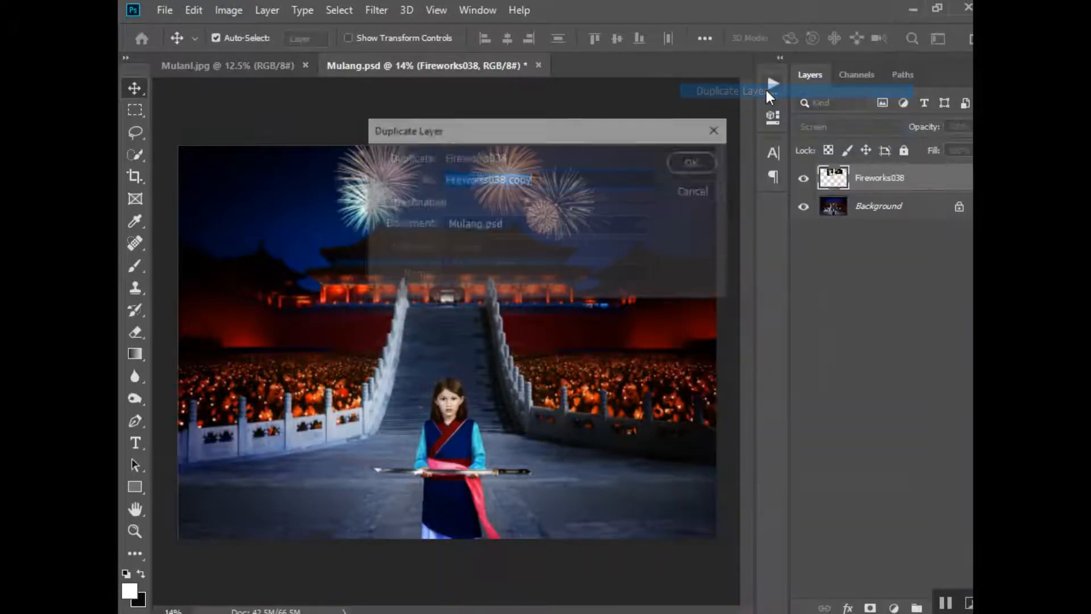
{"action": "left_click", "coordinate": [695, 162]}
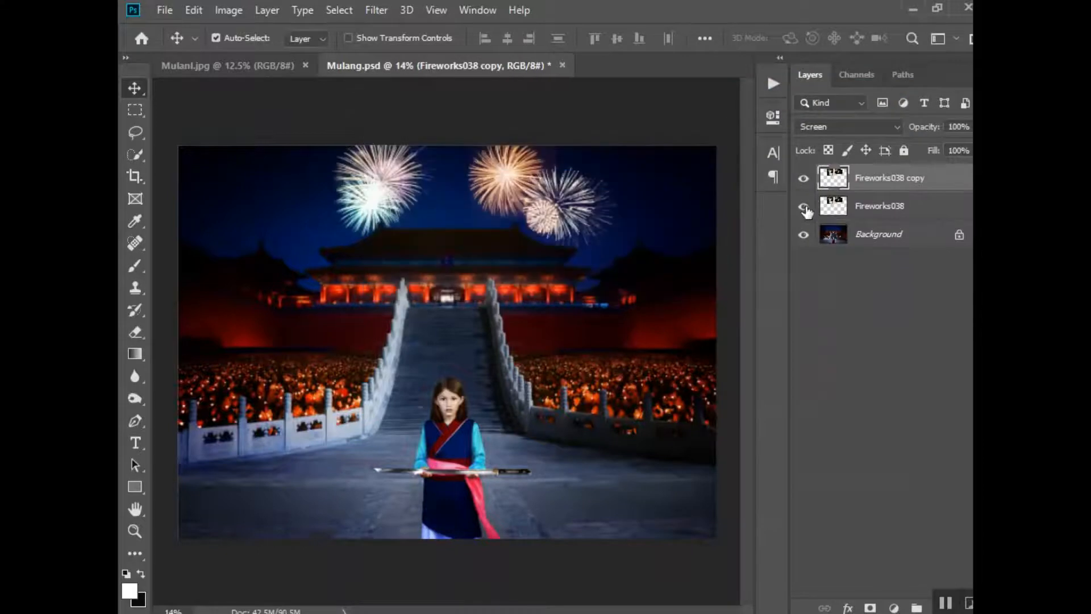
{"action": "left_click", "coordinate": [804, 208]}
{"action": "left_click", "coordinate": [805, 208]}
{"action": "left_click", "coordinate": [804, 208]}
{"action": "left_click", "coordinate": [804, 208]}
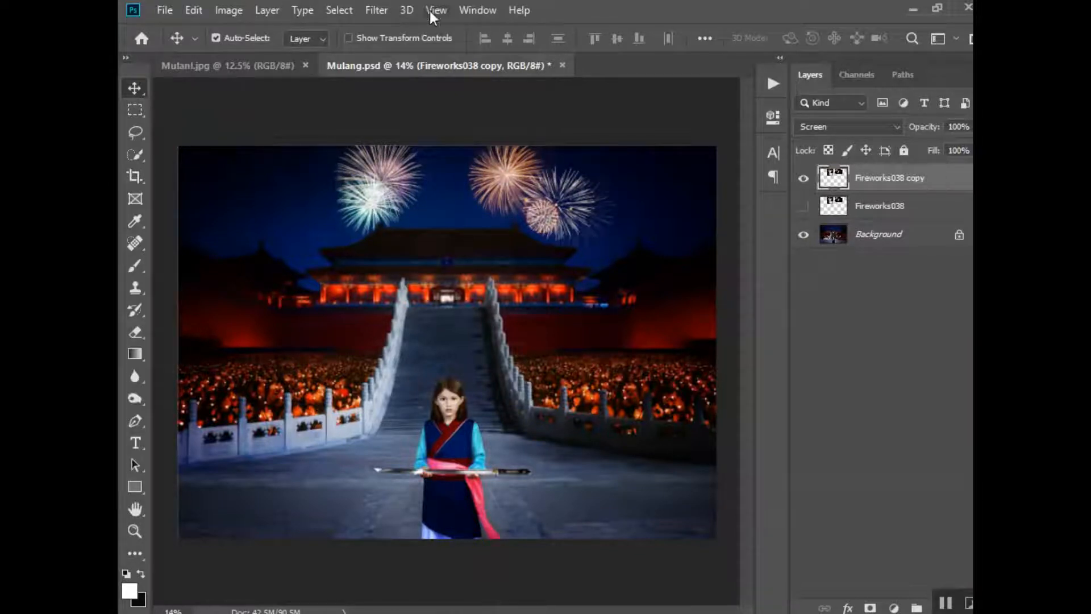
Step: Apply a slight Gaussian Blur to the Fireworks038 copy layer
{"action": "left_click", "coordinate": [376, 10]}
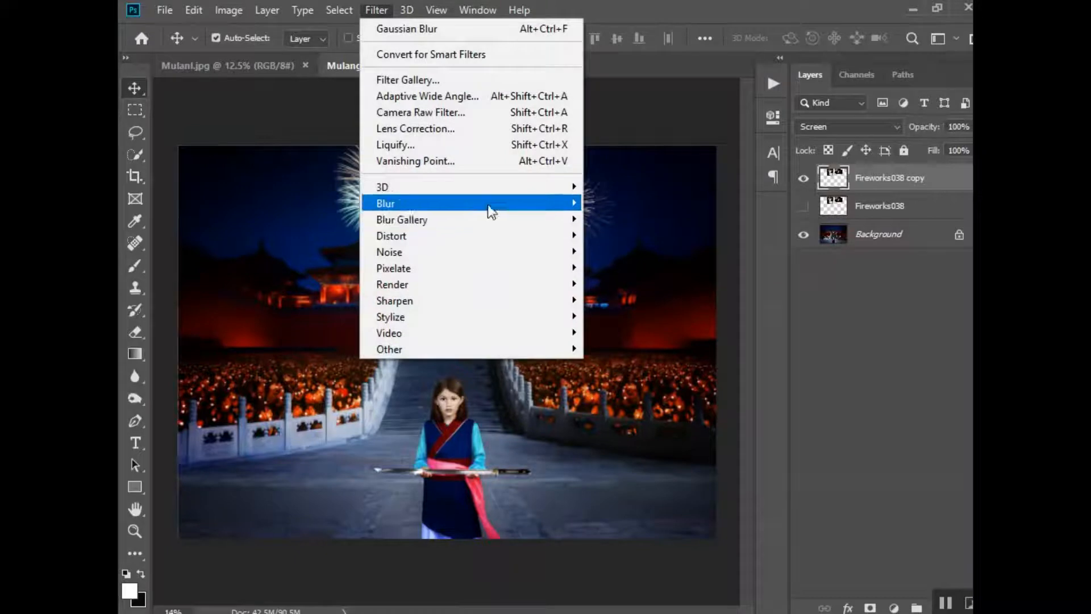
{"action": "mouse_move", "coordinate": [488, 203]}
{"action": "left_click", "coordinate": [625, 267]}
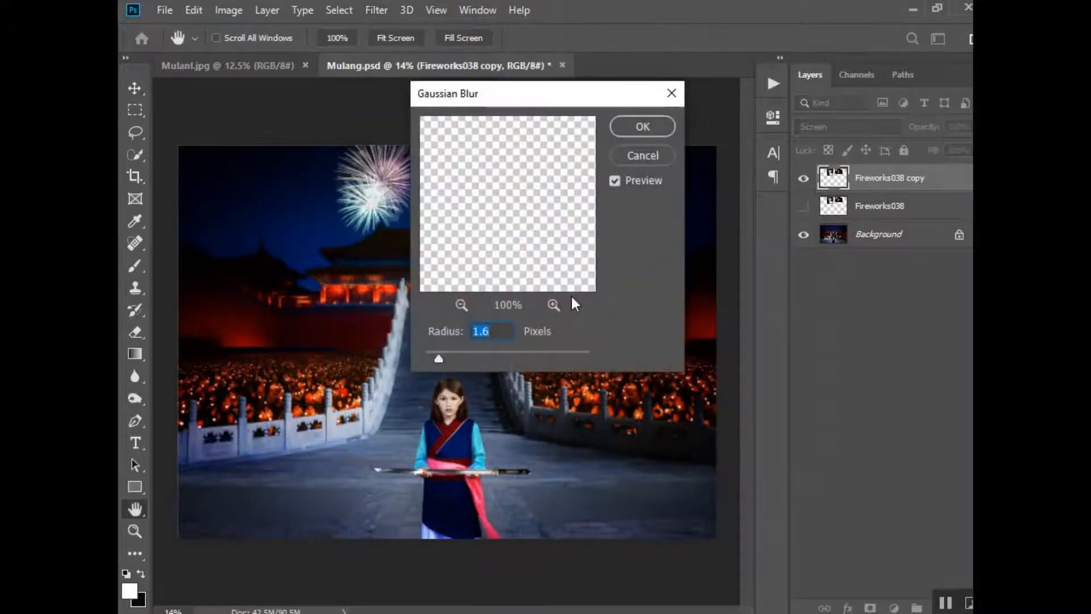
{"action": "left_click_drag", "start_coordinate": [544, 98], "coordinate": [814, 312]}
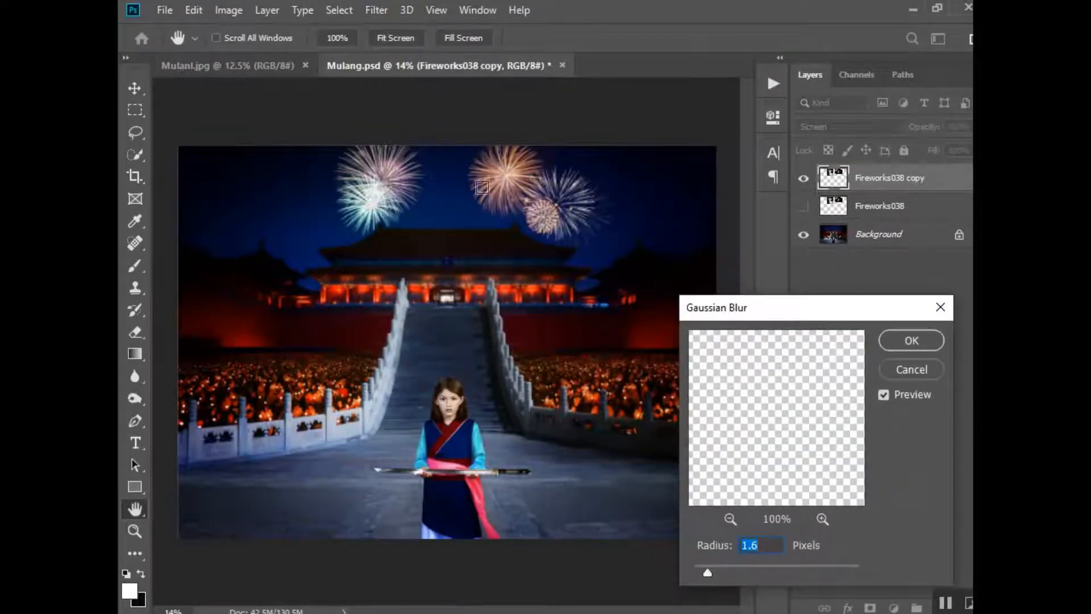
{"action": "mouse_move", "coordinate": [708, 575]}
{"action": "left_mouse_down"}
{"action": "mouse_move", "coordinate": [697, 575]}
{"action": "mouse_move", "coordinate": [711, 574]}
{"action": "left_mouse_up"}
{"action": "left_click", "coordinate": [913, 340]}
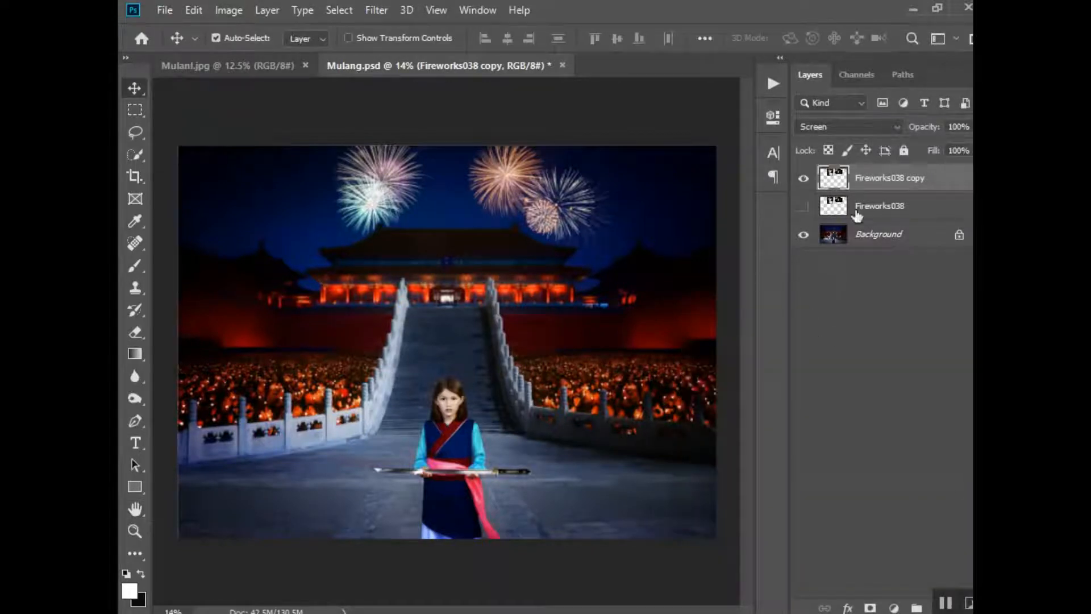
Step: Compare the blurred Fireworks038 copy with the original by toggling the visibility of both layers
{"action": "left_click", "coordinate": [803, 206]}
{"action": "left_click", "coordinate": [804, 178]}
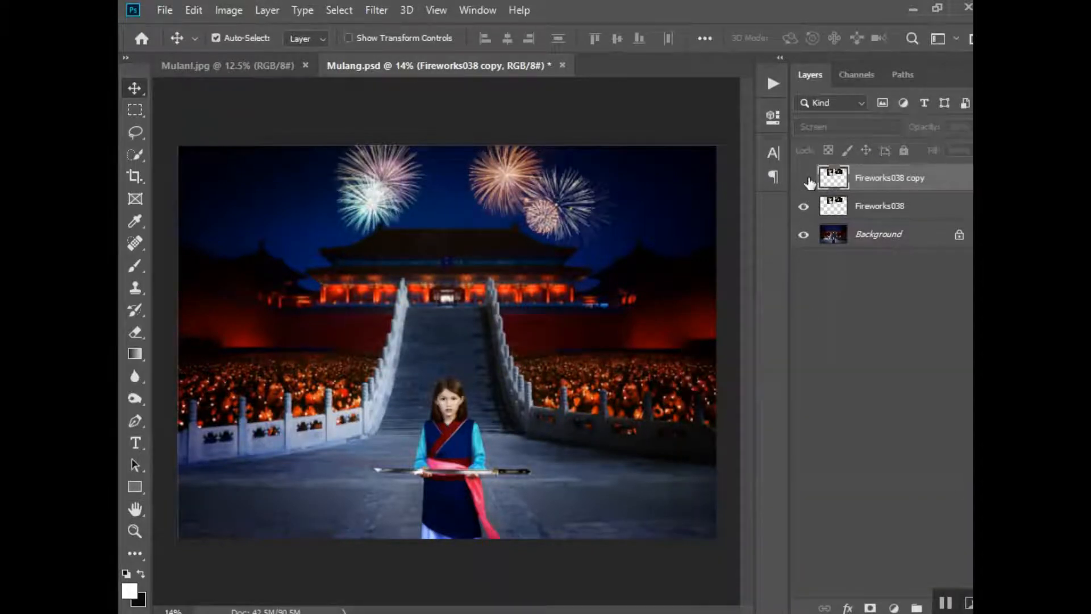
{"action": "left_click", "coordinate": [804, 206]}
{"action": "left_click", "coordinate": [804, 207]}
{"action": "left_click", "coordinate": [804, 178]}
{"action": "left_click", "coordinate": [803, 206]}
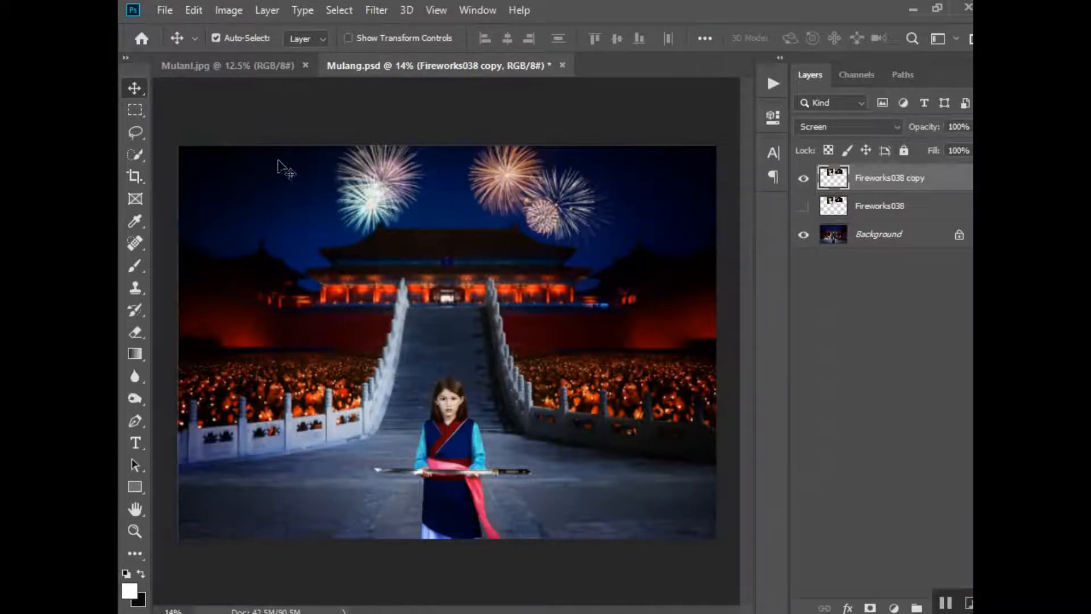
Step: Try opacities of 48% and 77% on the Fireworks038 copy layer, and restore it to 100%
{"action": "left_click", "coordinate": [978, 127]}
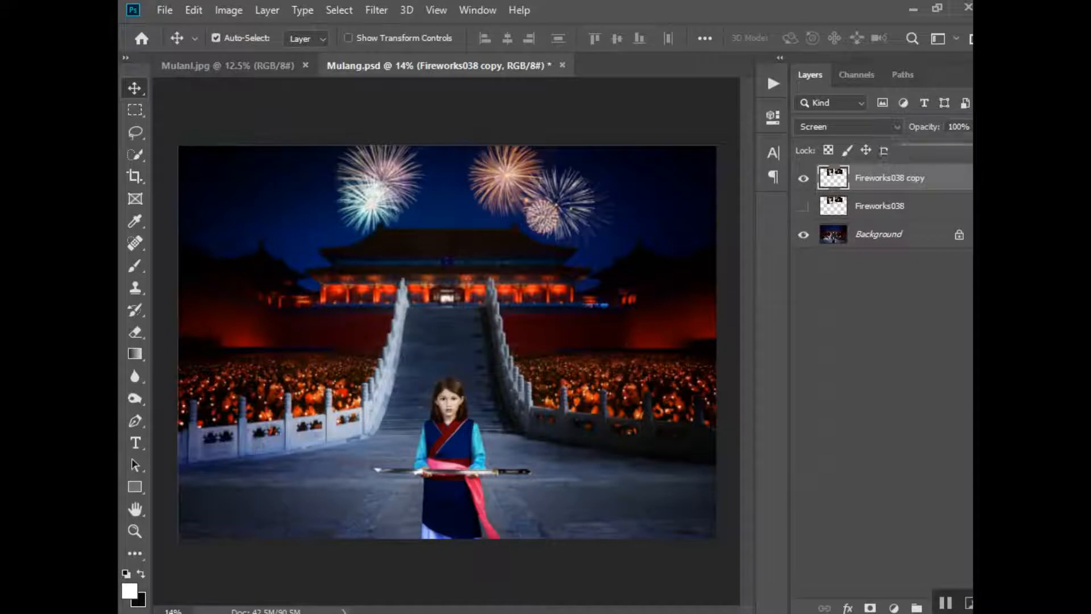
{"action": "left_click_drag", "start_coordinate": [971, 146], "coordinate": [939, 149]}
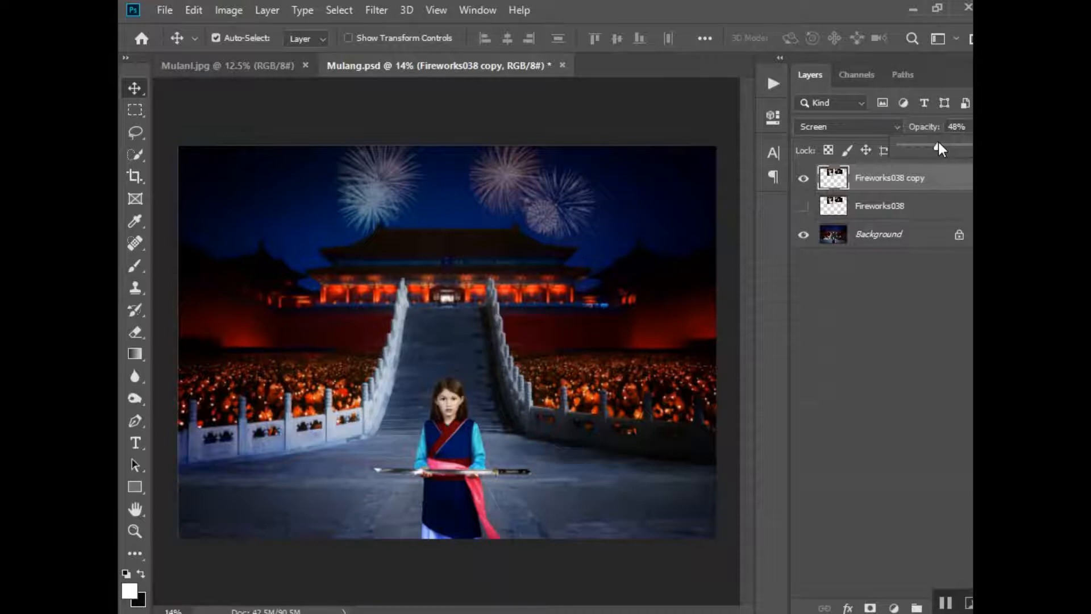
{"action": "left_click_drag", "start_coordinate": [939, 148], "coordinate": [960, 146]}
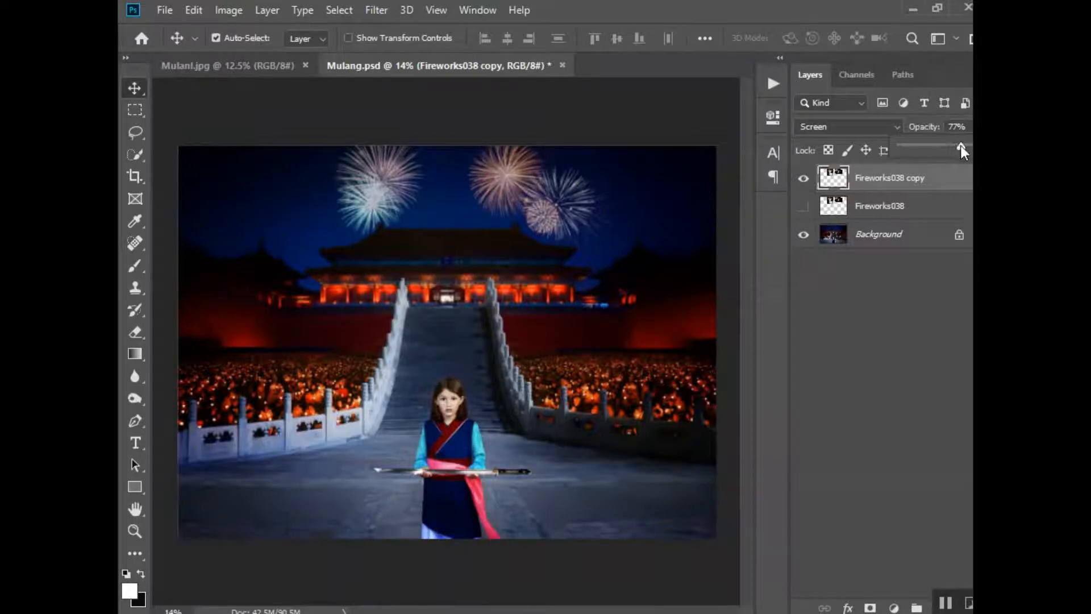
{"action": "left_click_drag", "start_coordinate": [960, 147], "coordinate": [972, 146]}
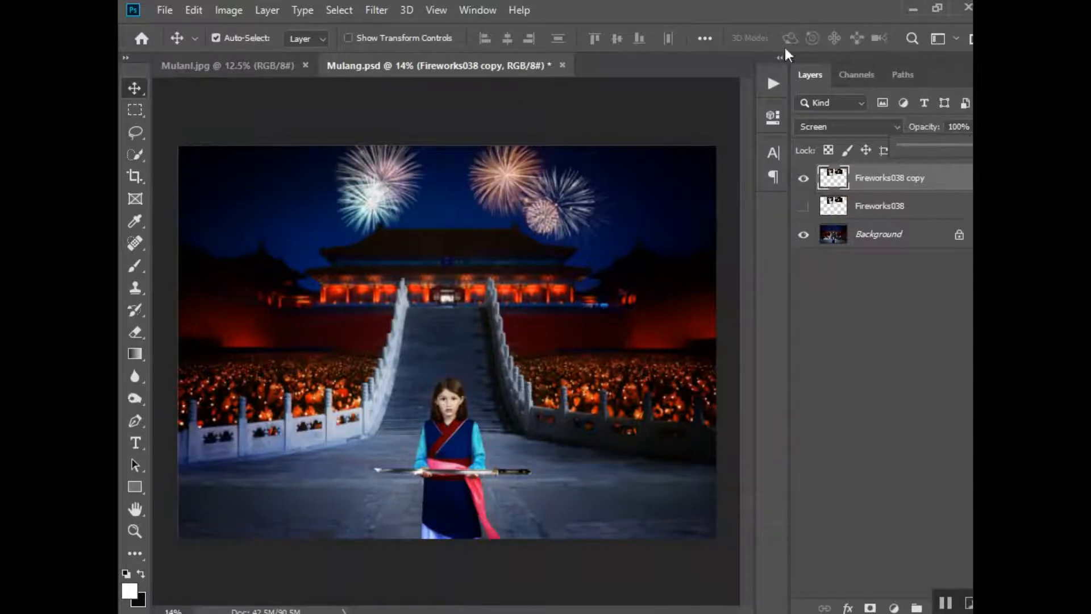
Step: Close the Mulang.psd document and return to the finished Mulan image with fireworks
{"action": "left_click", "coordinate": [563, 66]}
{"action": "left_click", "coordinate": [550, 246]}
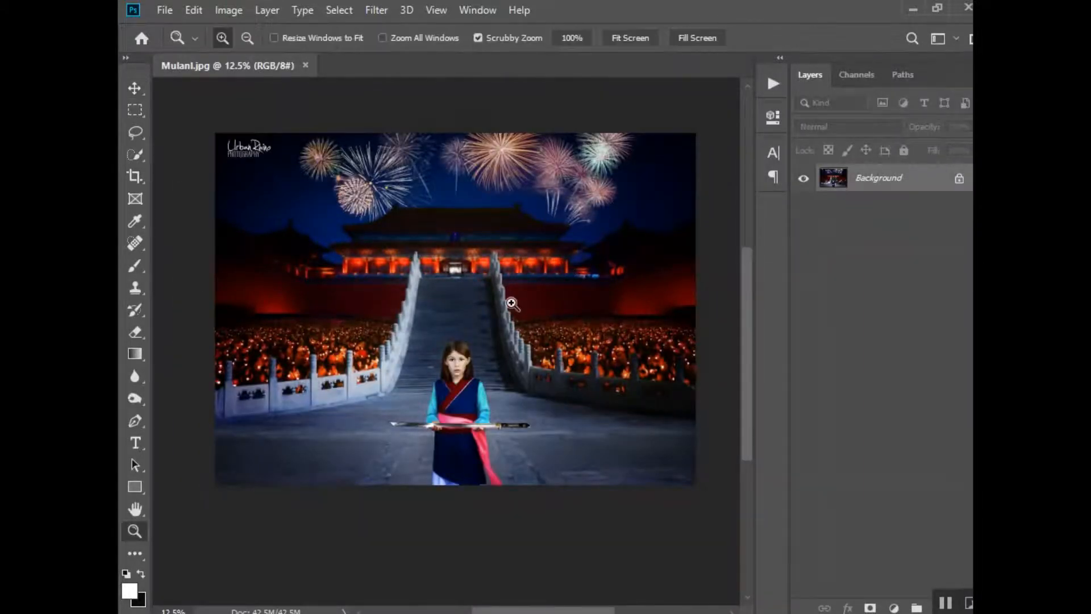
Step: Examine the finished Mulan image with fireworks at a closer zoom
{"action": "left_click", "coordinate": [480, 285]}
{"action": "scroll", "coordinate": [258, 162], "scroll_direction": "up", "scroll_amount": 2}
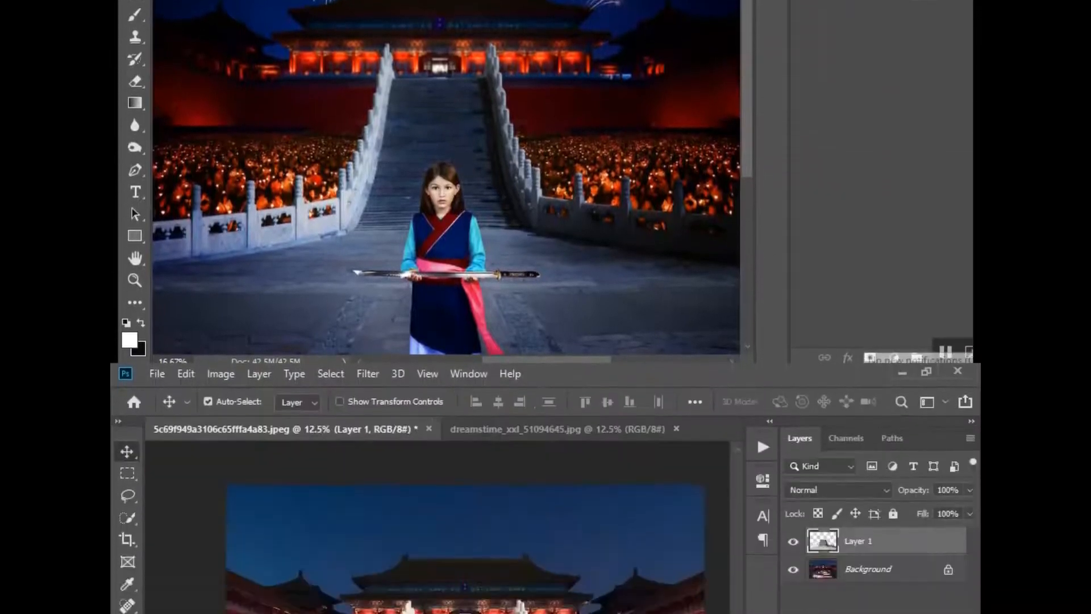
Step: Transform the glowing crowd on Layer 2 to fit behind the stone balustrade beside the stairs
{"action": "left_click", "coordinate": [220, 373]}
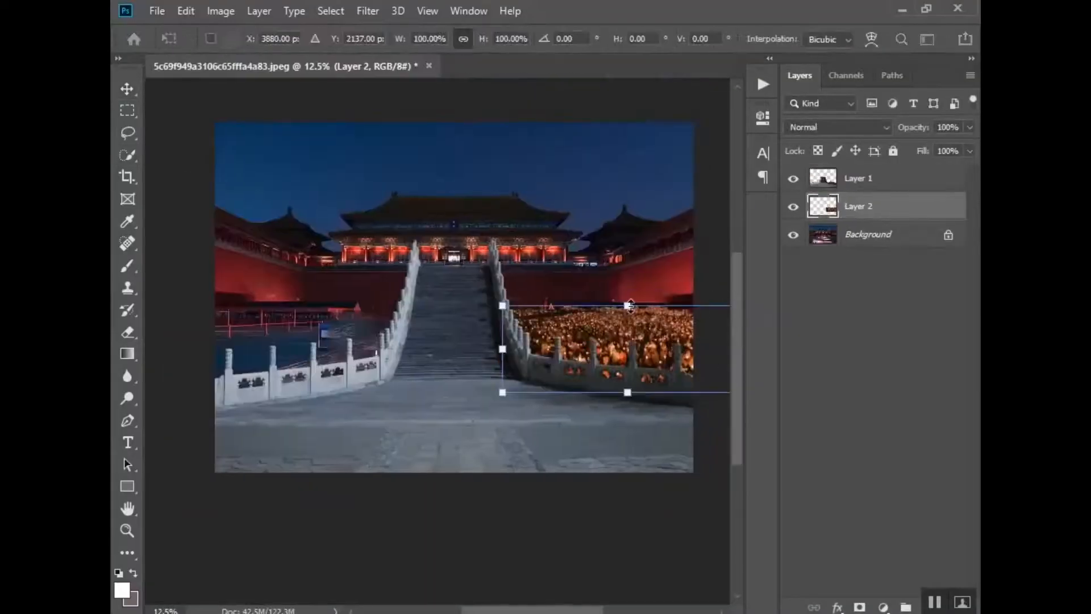
{"action": "mouse_move", "coordinate": [630, 305]}
{"action": "left_mouse_down"}
{"action": "mouse_move", "coordinate": [629, 289]}
{"action": "mouse_move", "coordinate": [673, 311]}
{"action": "left_mouse_up"}
{"action": "key", "text": "Return"}
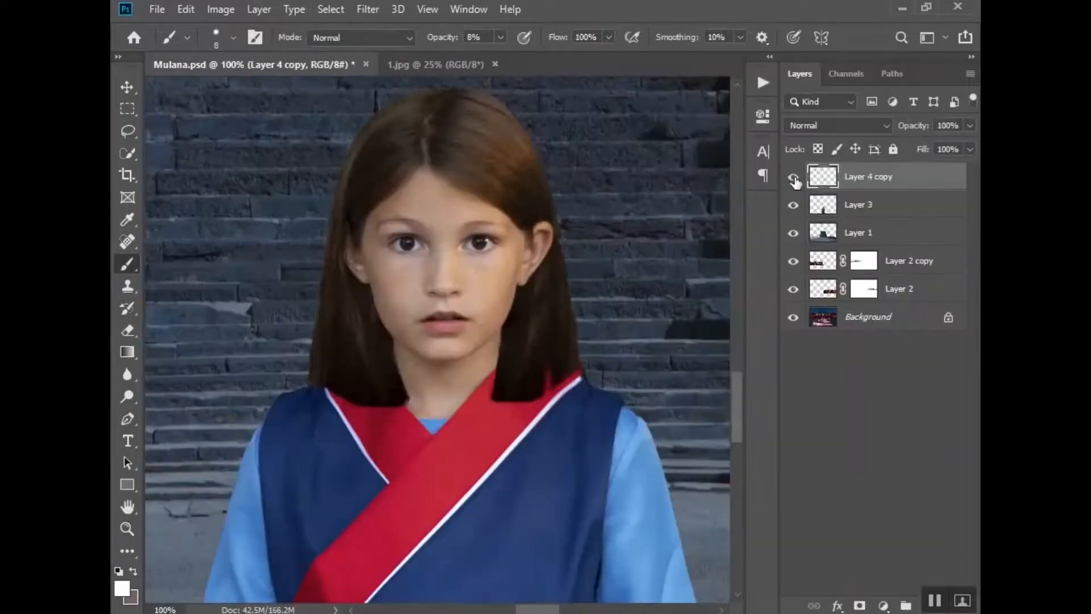
Step: Retouch the girl on Layer 3 with the Dodge tool and swap the foreground and background colours
{"action": "left_click", "coordinate": [858, 204]}
{"action": "key", "text": "o"}
{"action": "key", "text": "x"}
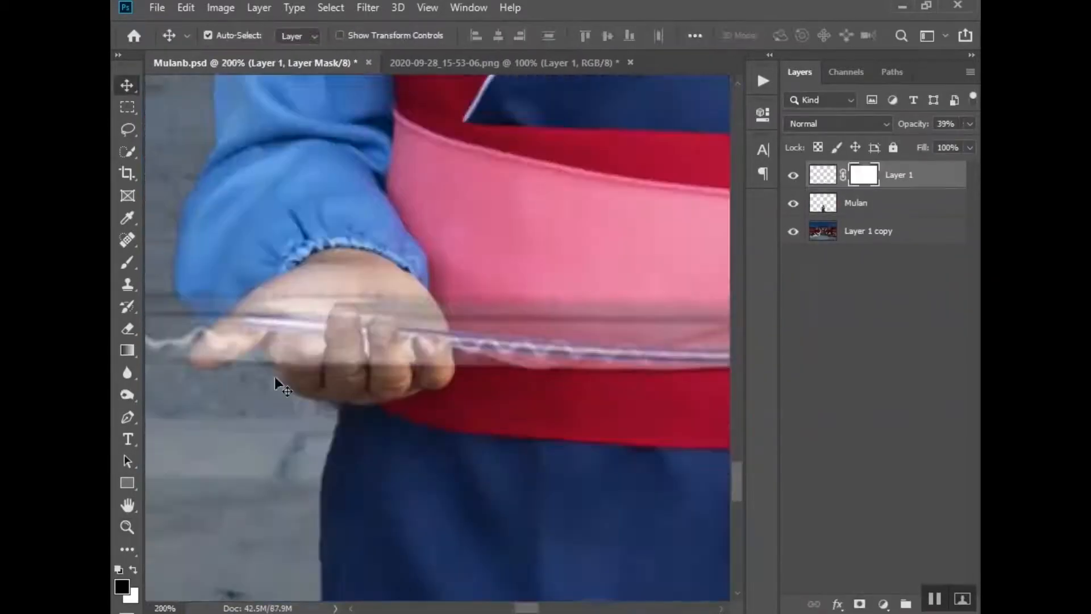
Step: Clone the purple-white strip off the pink sash on the Mulan layer, and brush on the Layer 1 mask to fit the sword into her hands
{"action": "key", "text": "b"}
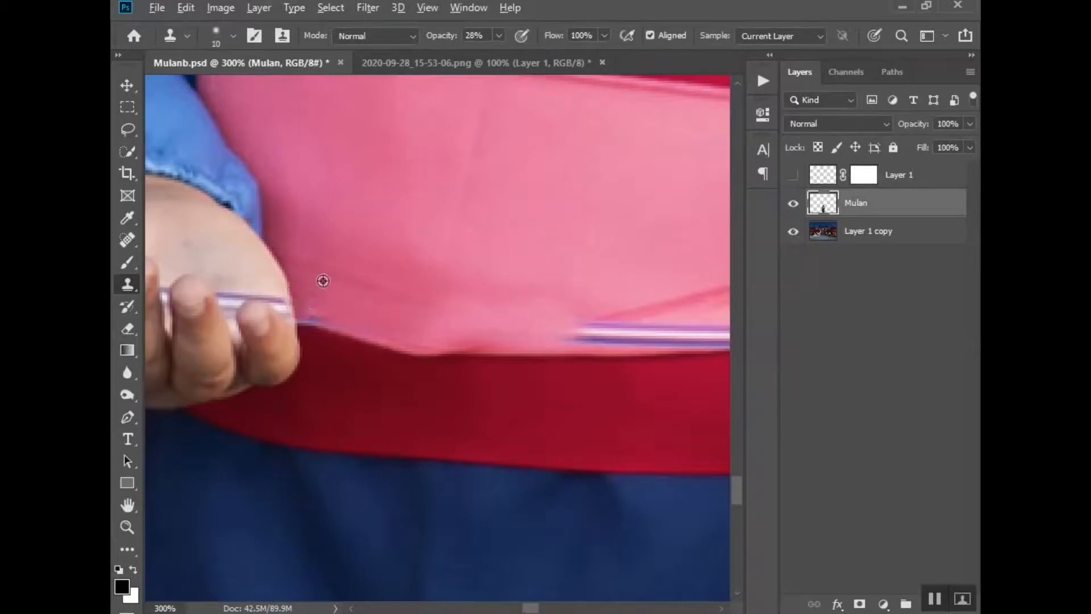
{"action": "scroll", "coordinate": [322, 281], "scroll_direction": "right", "scroll_amount": 5}
{"action": "key", "text": "bracketright"}
{"action": "key", "text": "bracketright"}
{"action": "key", "text": "bracketright"}
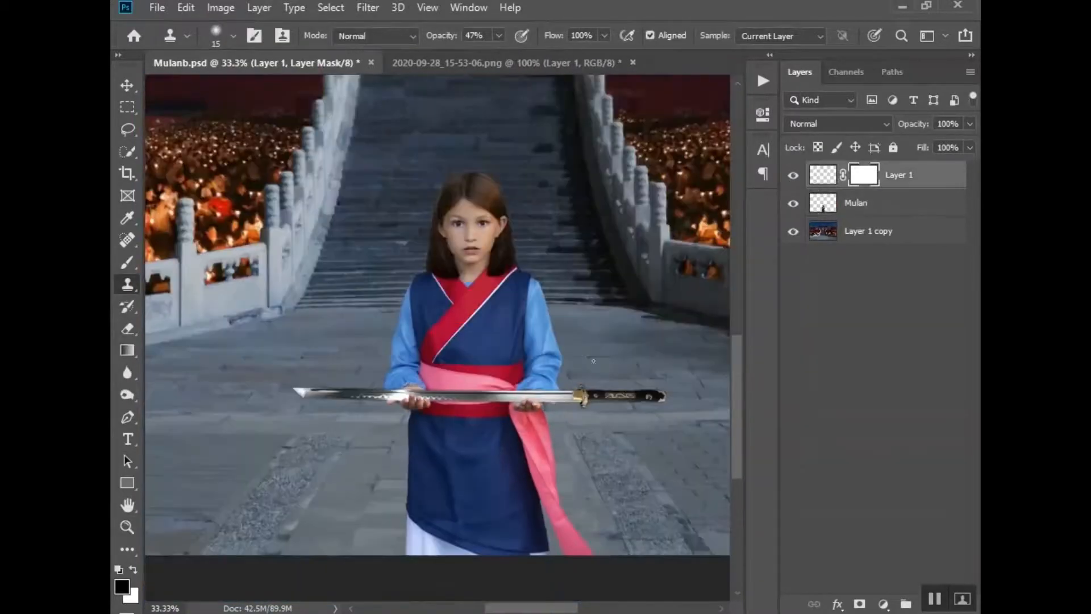
{"action": "key", "text": "b"}
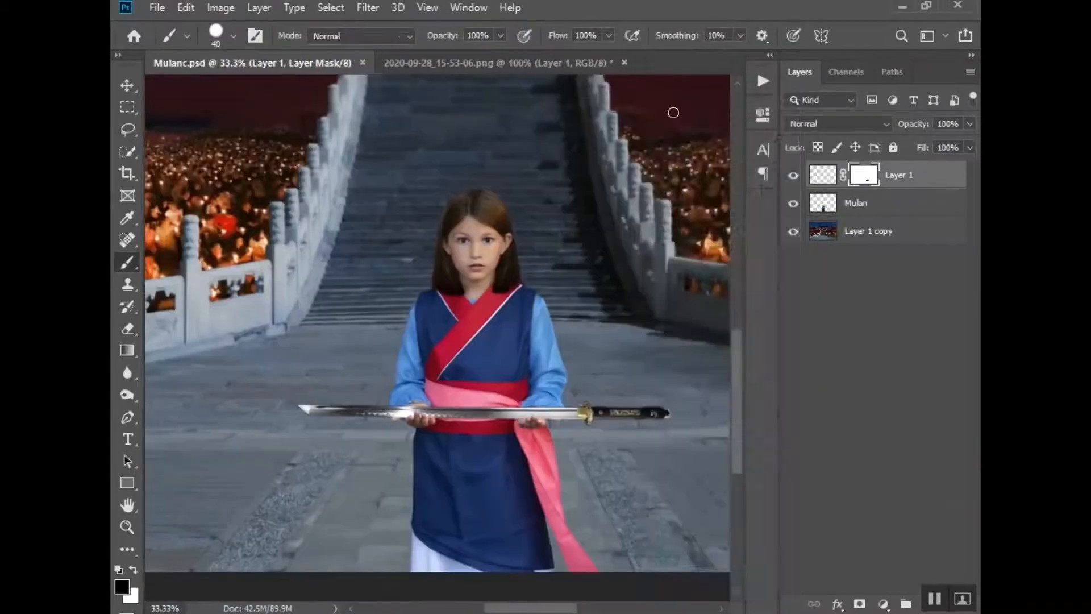
Step: Lower the Camera Raw Adjustment Brush temperature to fine-tune the colour shift on the girl's blue sleeves
{"action": "left_click", "coordinate": [367, 8]}
{"action": "left_click", "coordinate": [500, 141]}
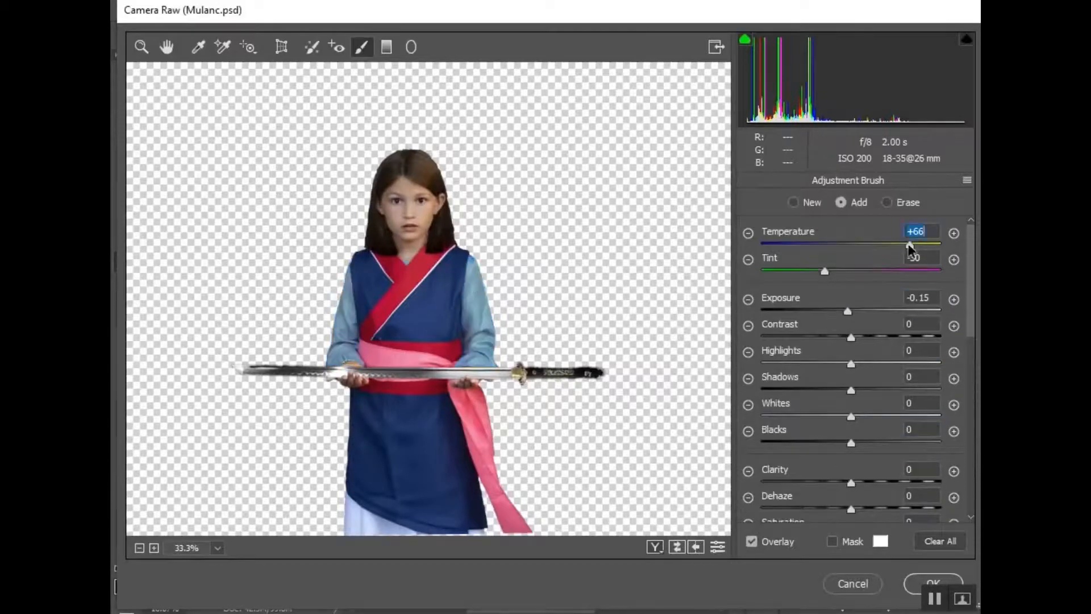
{"action": "left_click_drag", "start_coordinate": [906, 243], "coordinate": [888, 242]}
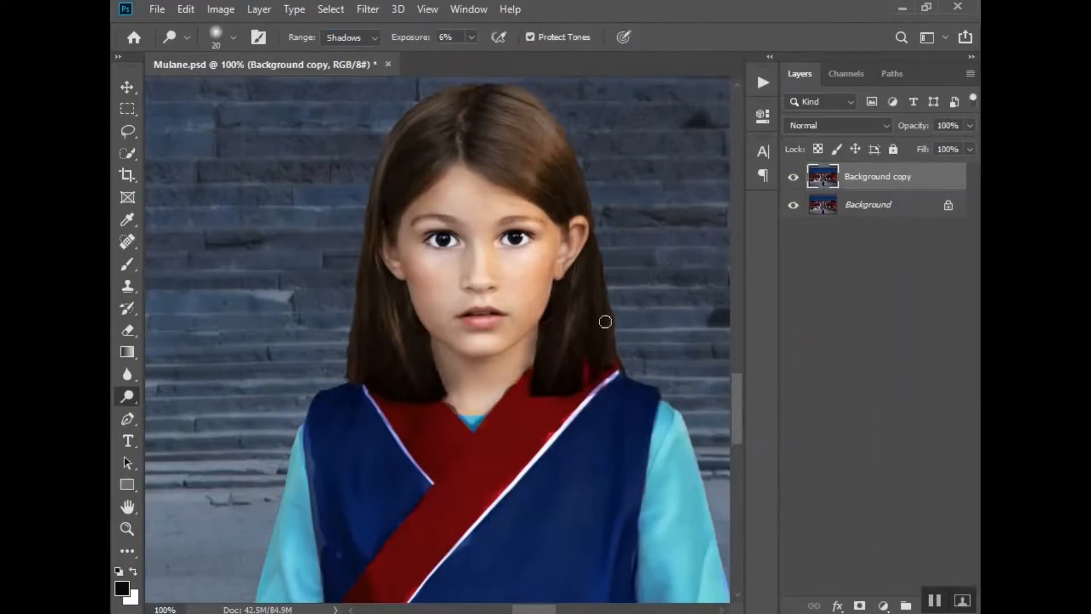
Step: Burn the shadows of the girl's hair on the Background copy layer at 6% exposure
{"action": "left_click_drag", "start_coordinate": [128, 396], "coordinate": [187, 414]}
{"action": "left_click", "coordinate": [187, 415]}
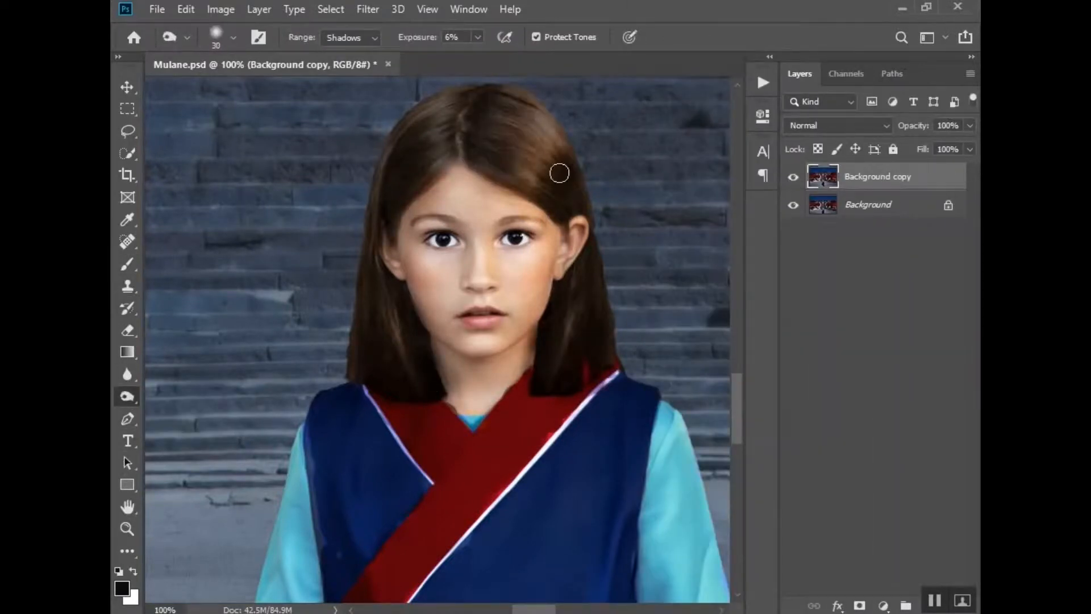
{"action": "scroll", "coordinate": [559, 173], "scroll_direction": "down", "scroll_amount": 1}
{"action": "key", "text": "bracketleft"}
{"action": "key", "text": "bracketleft"}
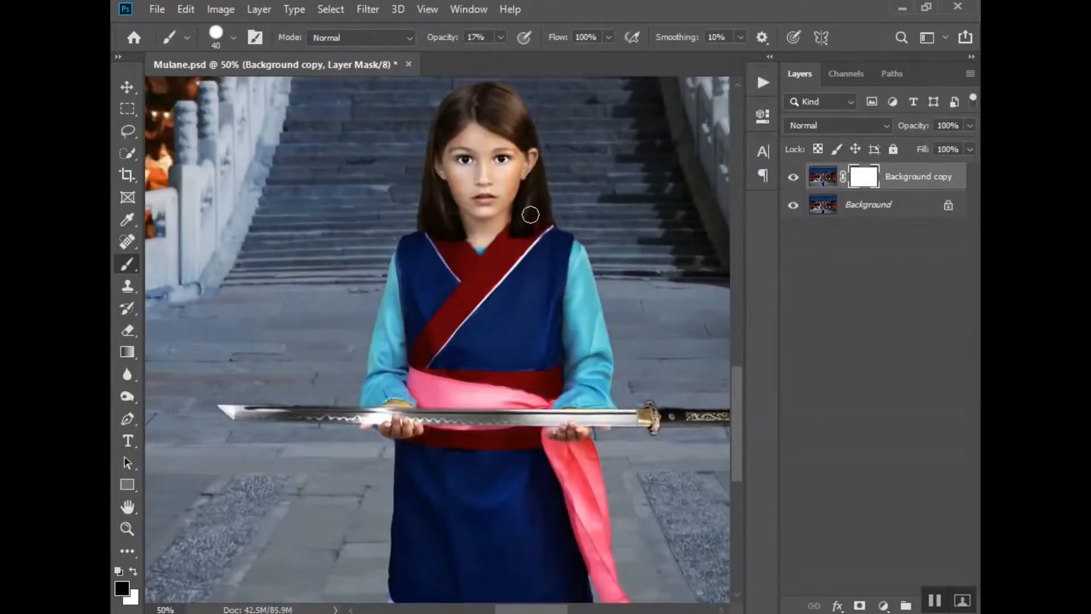
Step: Refine the girl by brushing on the Background copy mask at 17% opacity and burning the layer's midtones at 6% exposure
{"action": "key", "text": "ctrl+minus"}
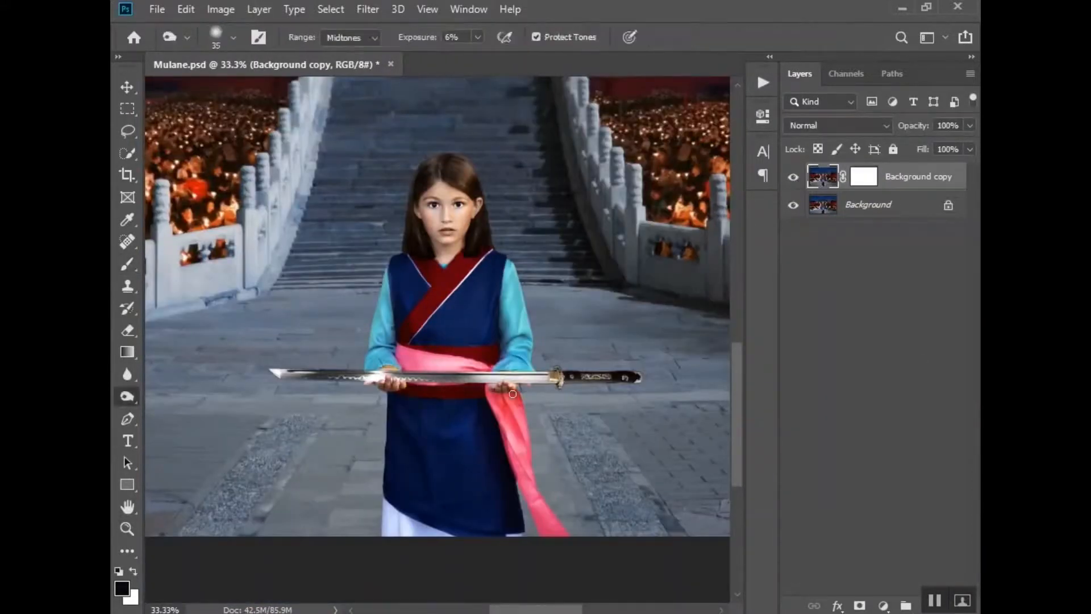
{"action": "key", "text": "ctrl+minus"}
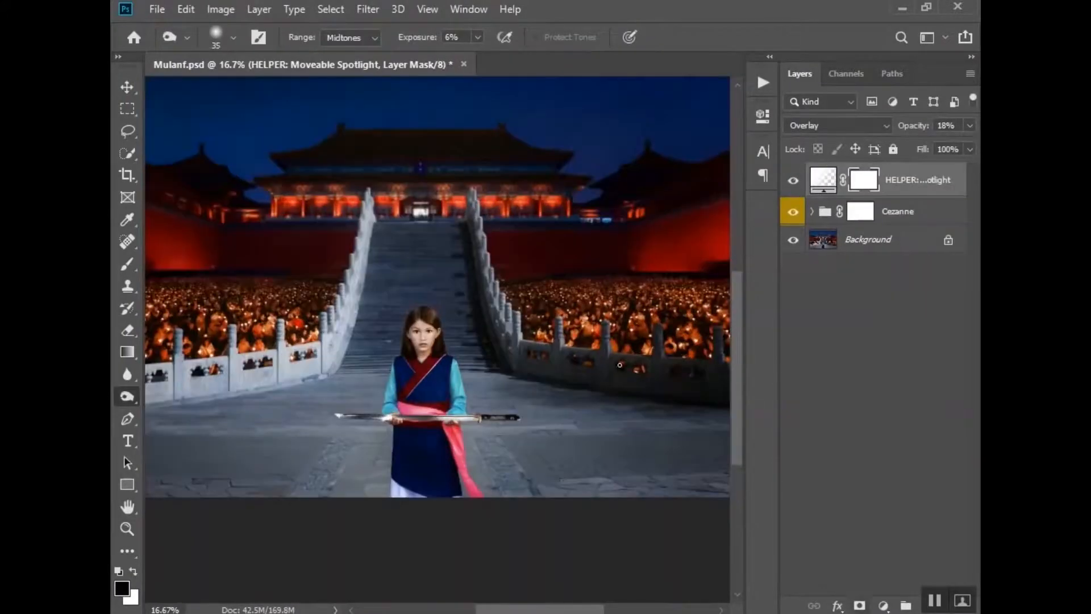
Step: Brush on the Pop Of Color Brush mask over the pink sash at 22% opacity, and flatten the layers into the Background
{"action": "key", "text": "b"}
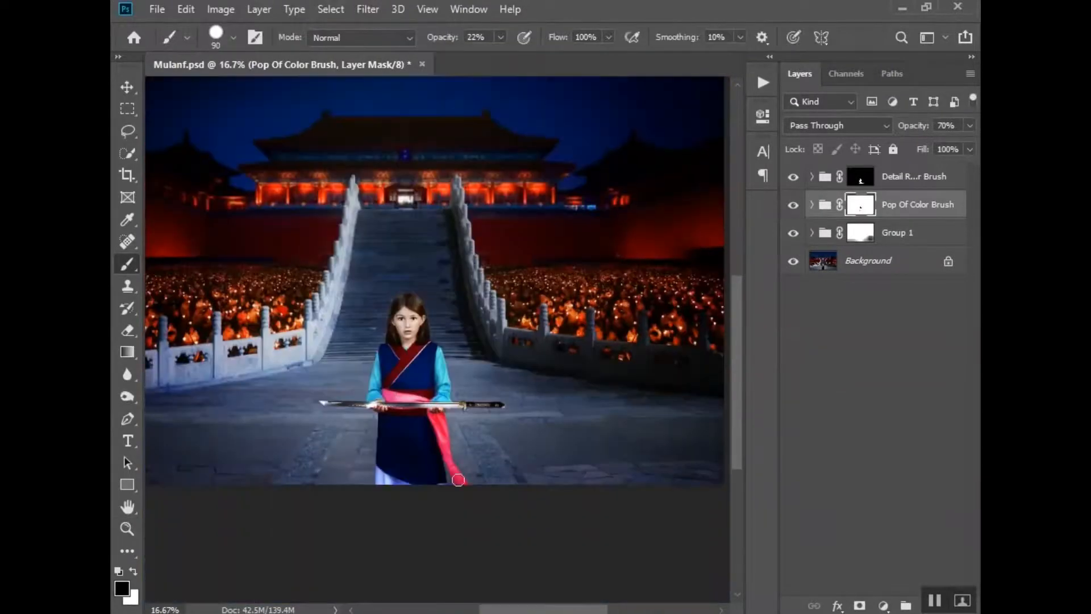
{"action": "right_click", "coordinate": [821, 260]}
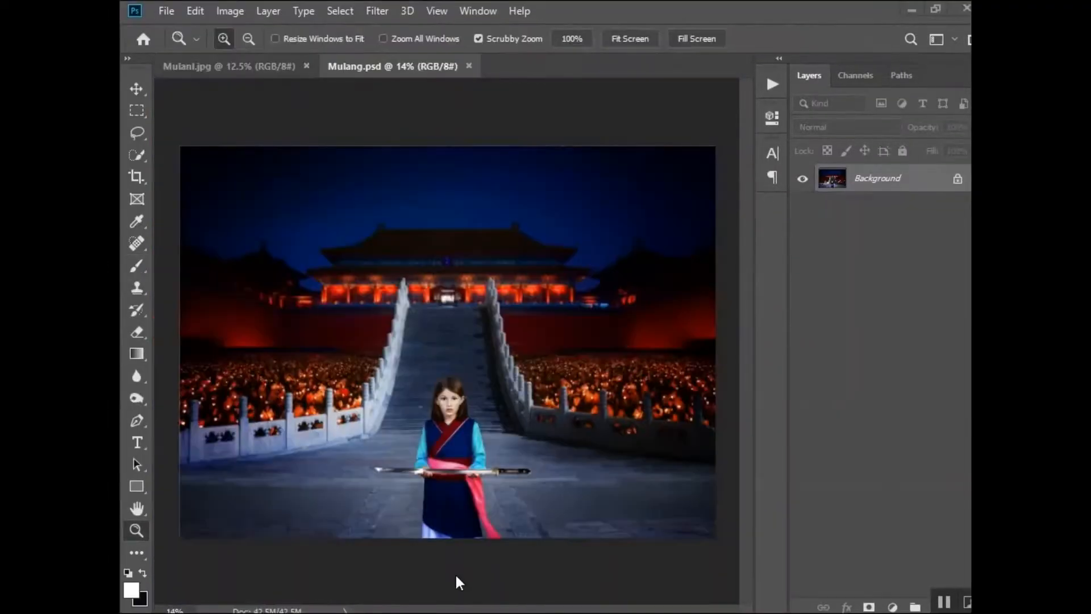